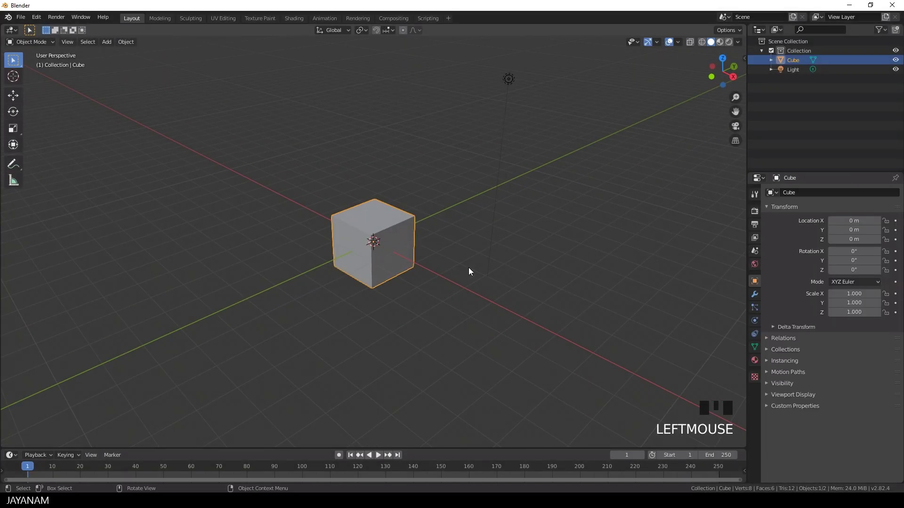
- Flatten the cube along Z in Edit Mode, then scale it up evenly into a wide slab
key(Tab)
key(s)
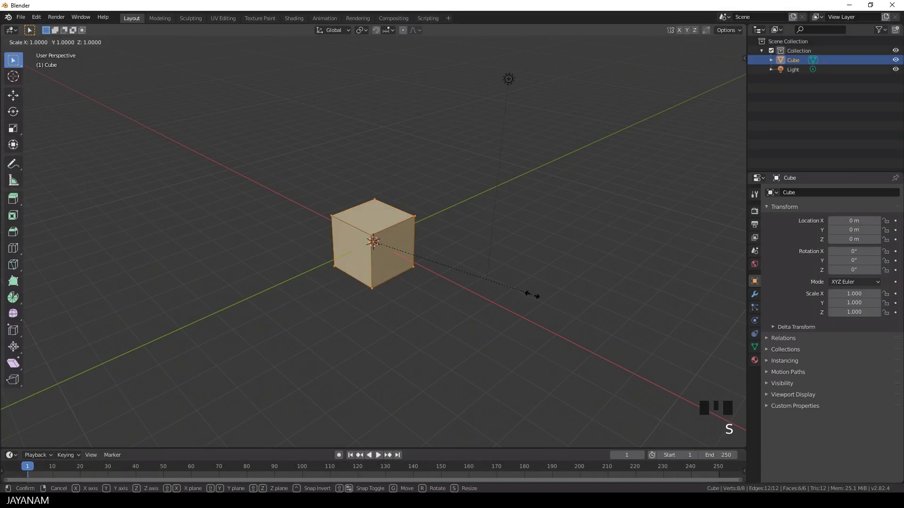
key(z)
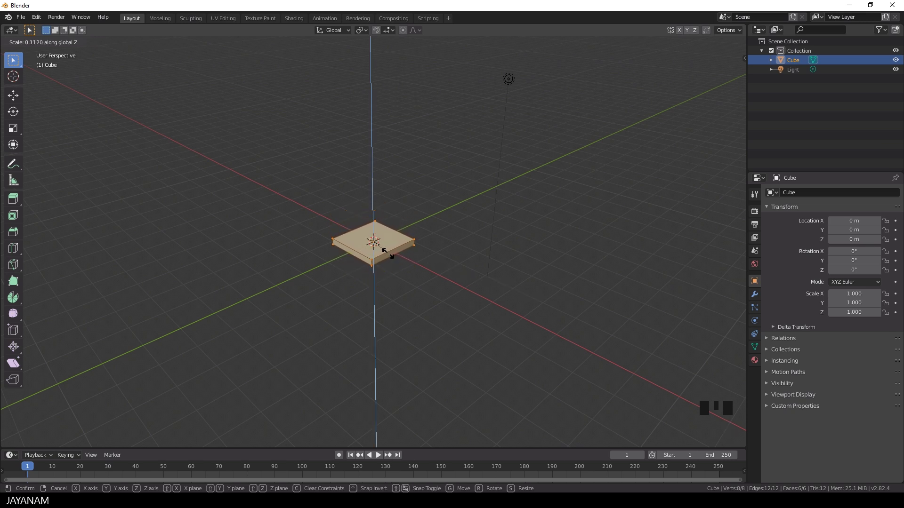
click(387, 253)
key(s)
click(490, 297)
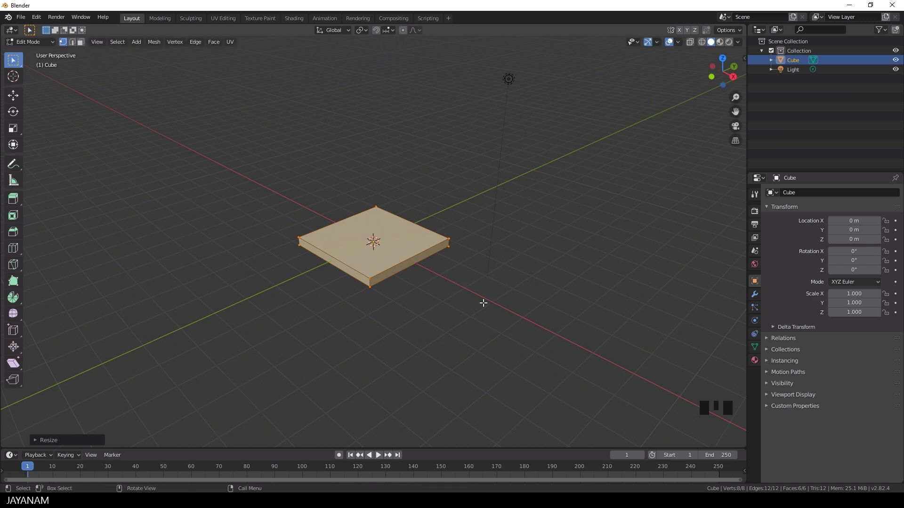
- Add five parallel loop cuts across the slab
key(ctrl+r)
scroll(324, 252, up, 3)
scroll(322, 256, up, 1)
click(321, 256)
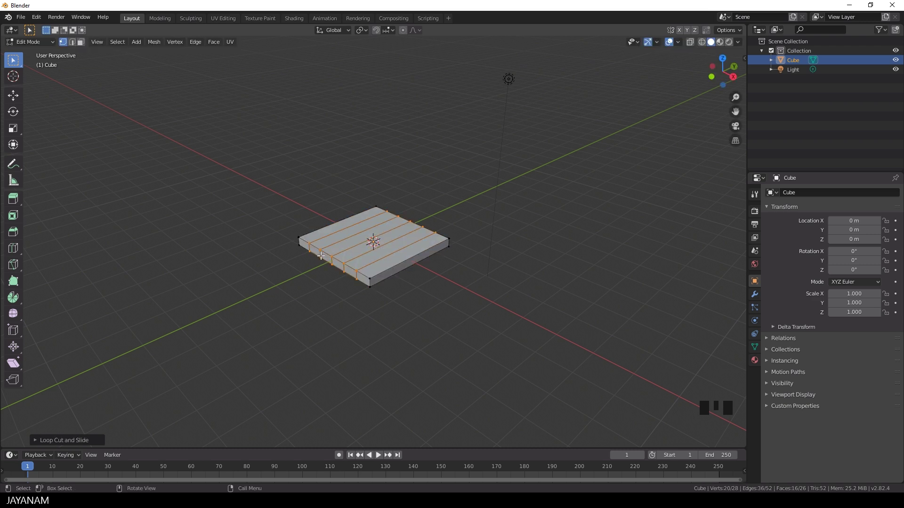
- Select four small side faces of the strips in face mode and inset them
click(80, 42)
scroll(283, 271, up, 2)
click(289, 257)
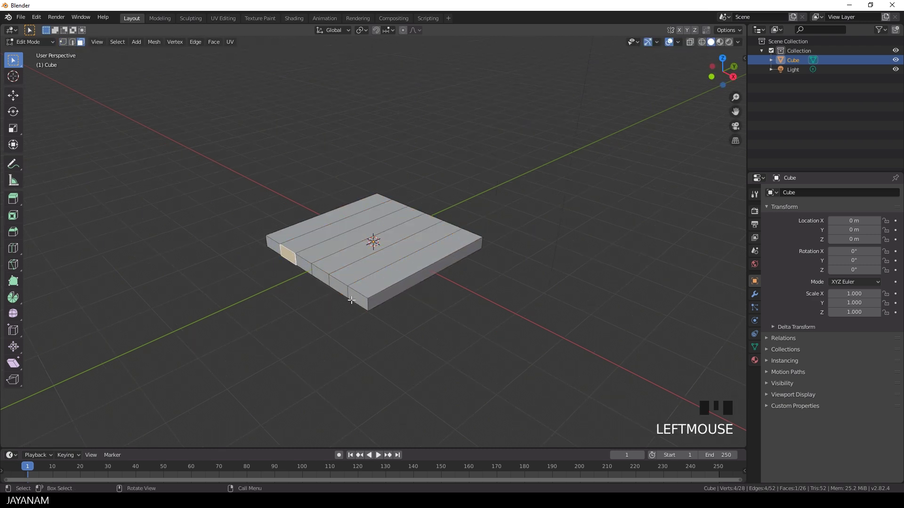
shift+click(338, 286)
middle_drag(538, 271, 358, 372)
shift+click(351, 371)
shift+click(455, 334)
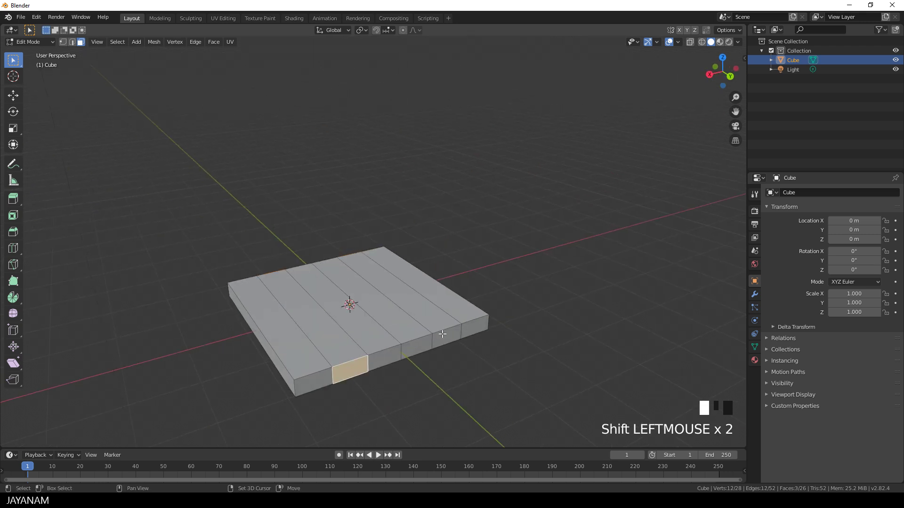
scroll(248, 302, down, 2)
middle_drag(248, 303, 461, 318)
scroll(425, 325, up, 1)
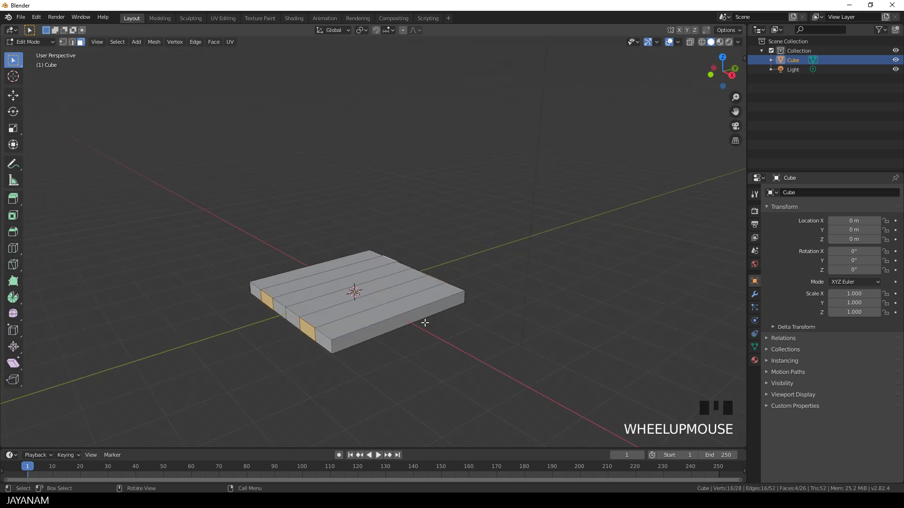
key(i)
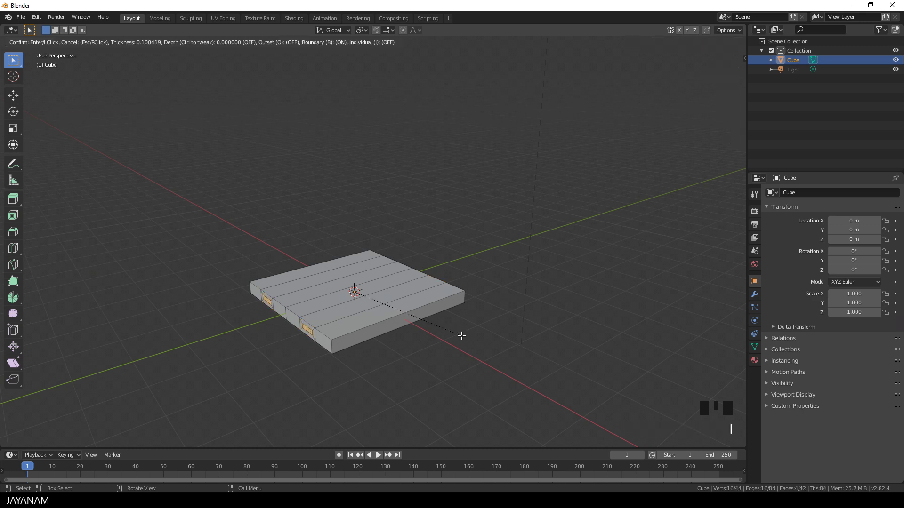
click(461, 336)
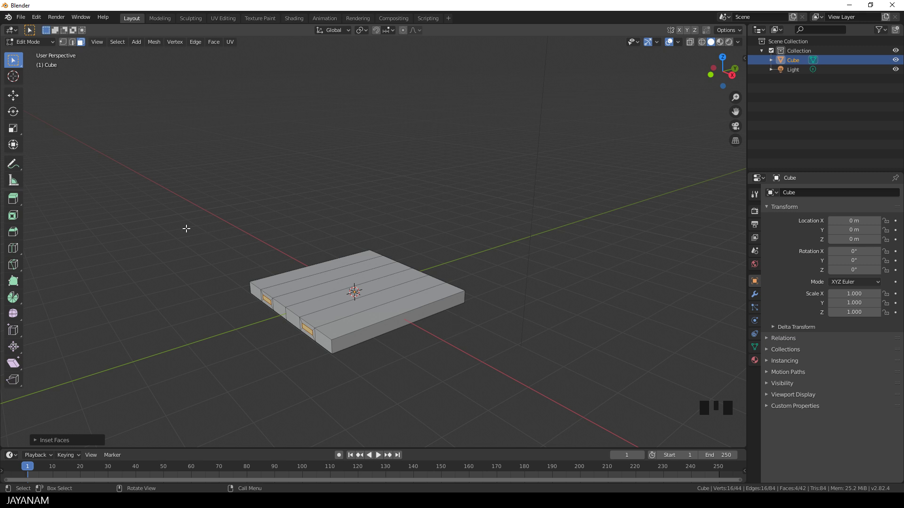
- Extrude the four inset faces individually outward into tabs, then return to Object Mode
click(18, 203)
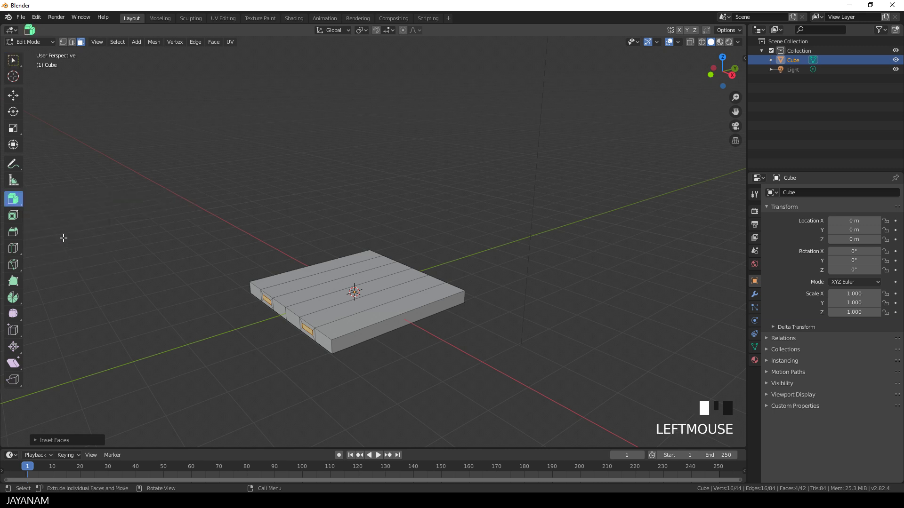
drag(254, 347, 297, 325)
scroll(379, 313, down, 2)
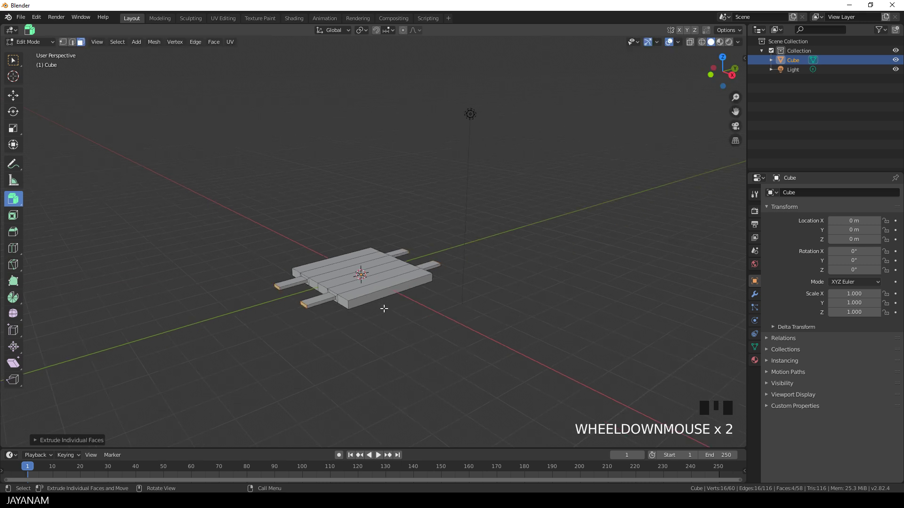
middle_drag(379, 313, 370, 350)
scroll(377, 349, up, 2)
key(Tab)
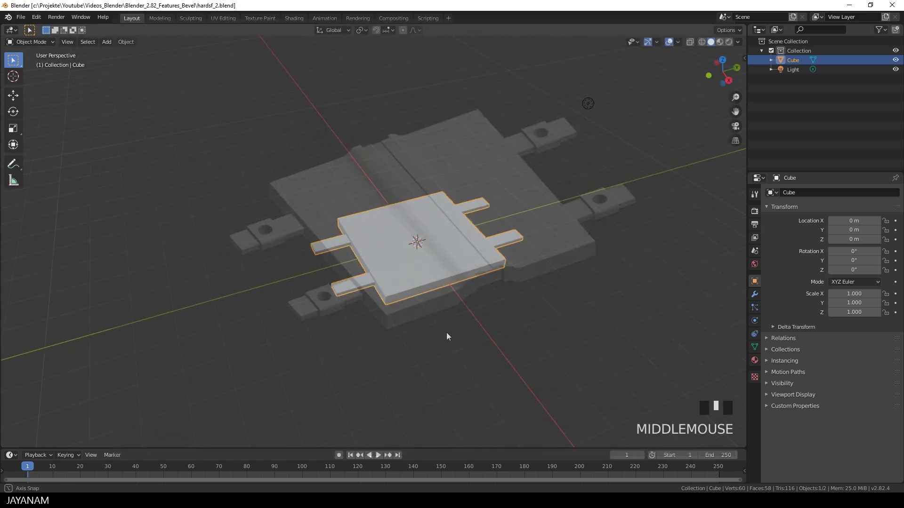
scroll(459, 337, up, 2)
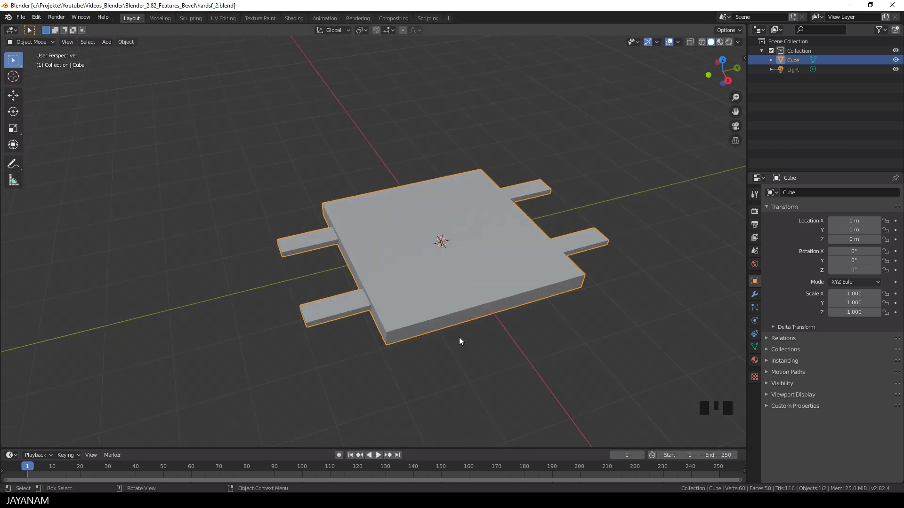
- Switch the plate to Sculpt Mode and shade the viewport with a bright white MatCap
key(ctrl+Tab)
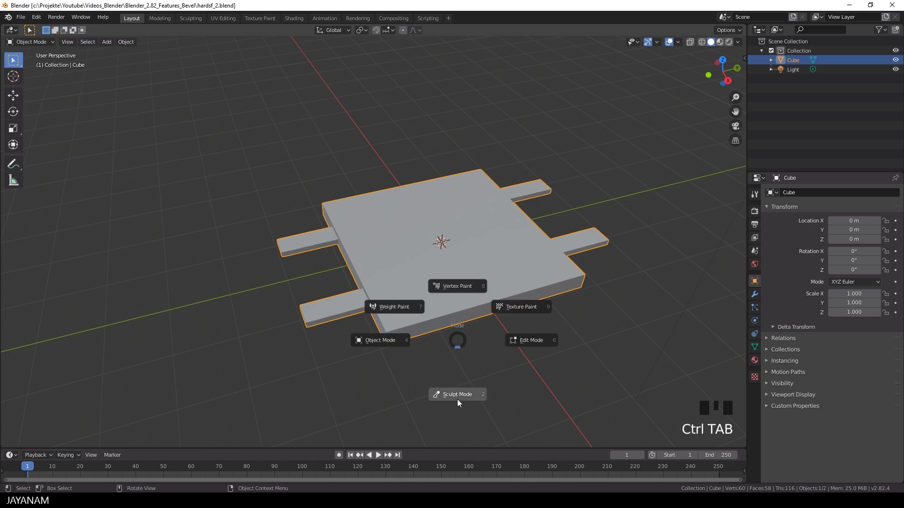
click(457, 398)
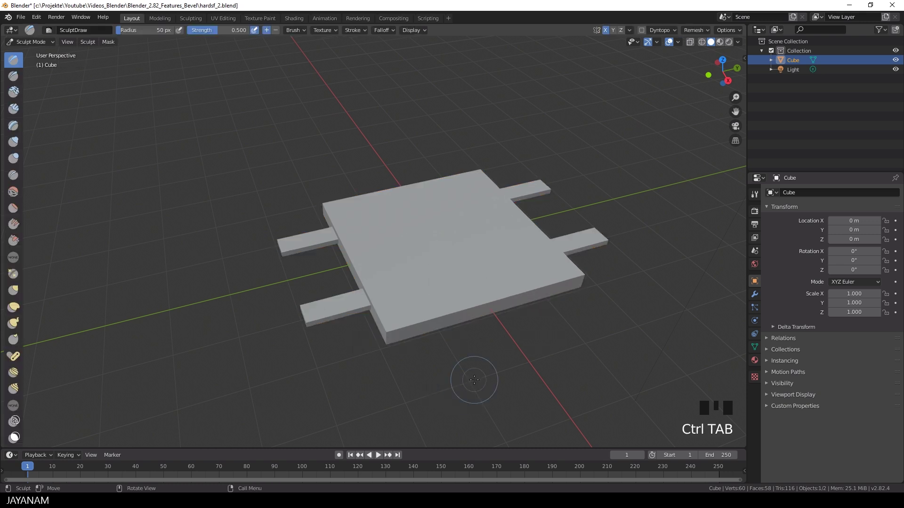
click(738, 41)
click(729, 87)
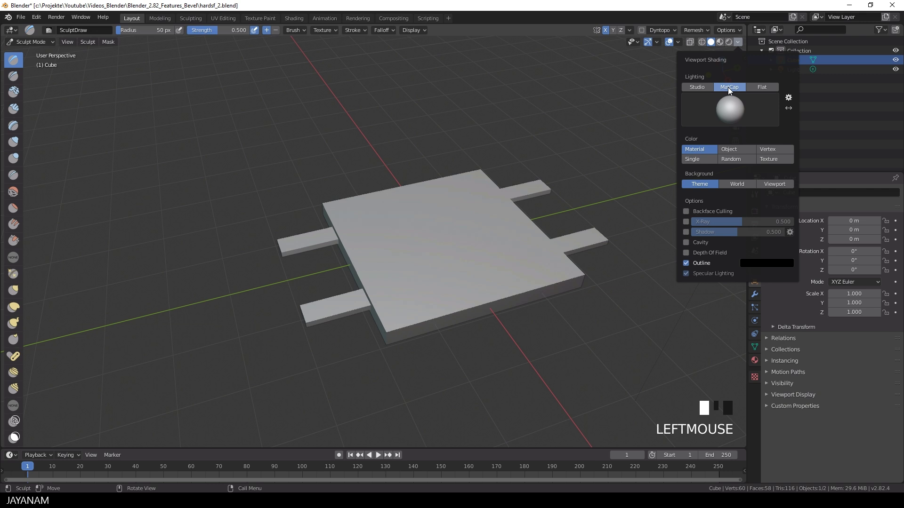
click(730, 104)
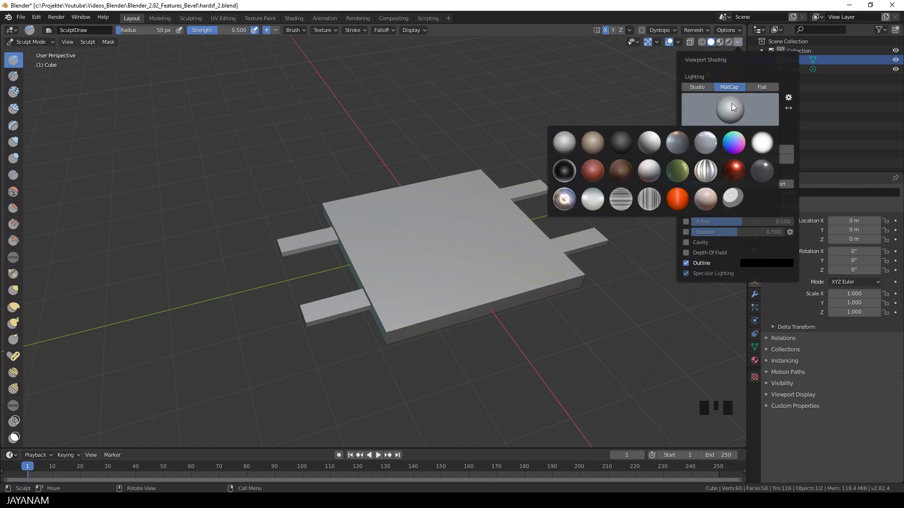
click(653, 147)
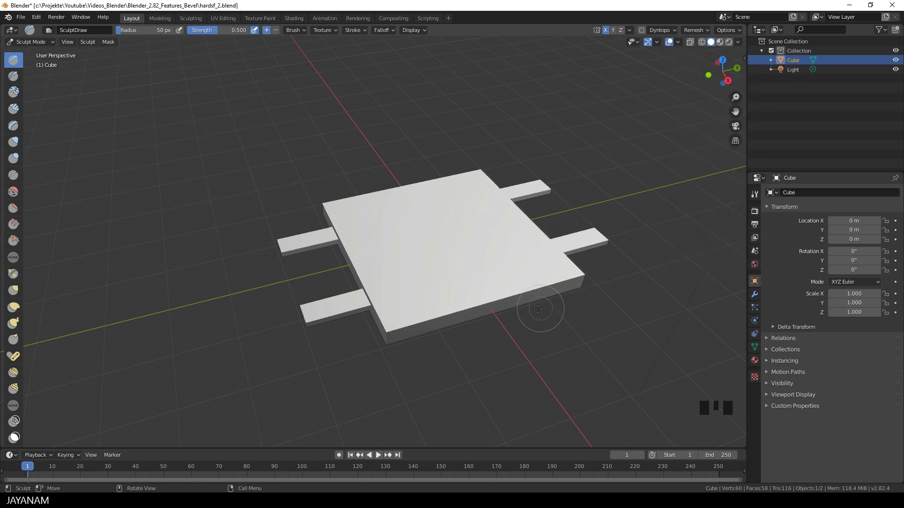
- Remesh the plate with a 0.005 m voxel size and smooth normals enabled
middle_drag(536, 308, 490, 306)
click(707, 30)
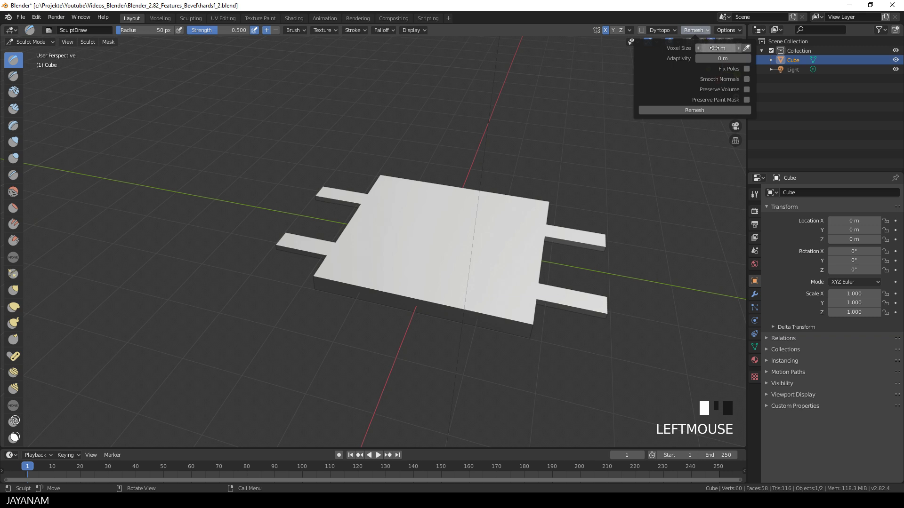
drag(718, 48, 699, 49)
click(699, 48)
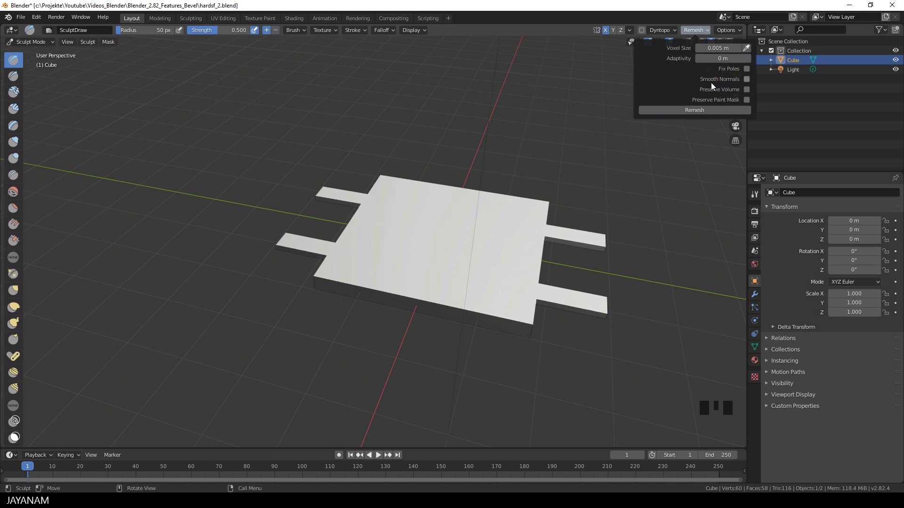
click(747, 78)
click(716, 111)
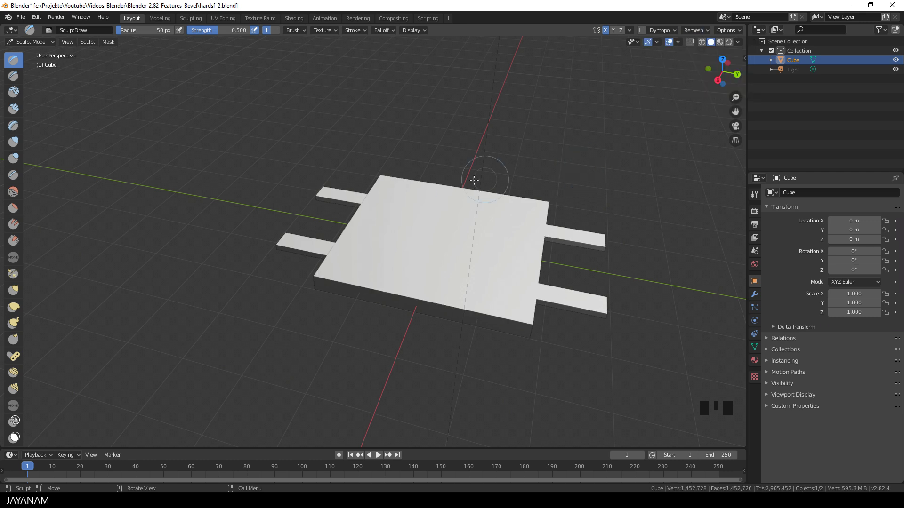
- Show the wireframe overlay to inspect the dense mesh, hide it again, and view from above
middle_drag(453, 216, 537, 208)
click(678, 43)
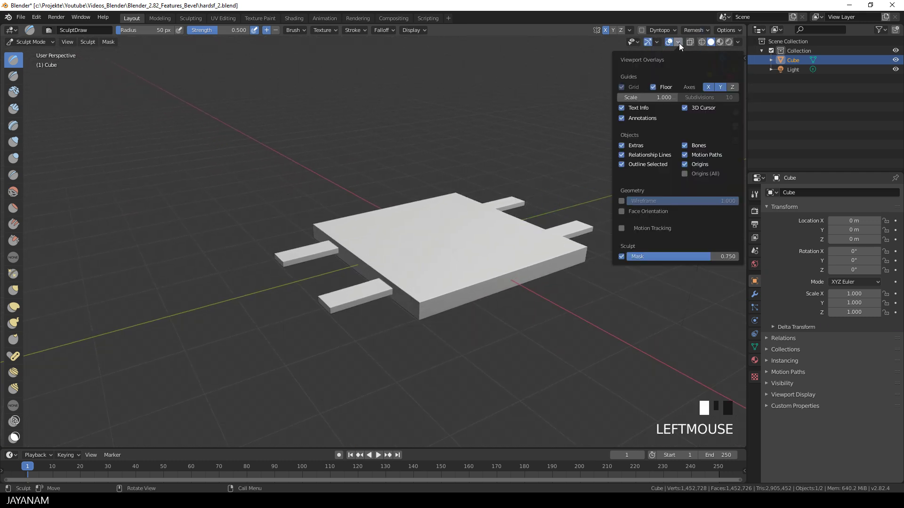
click(621, 201)
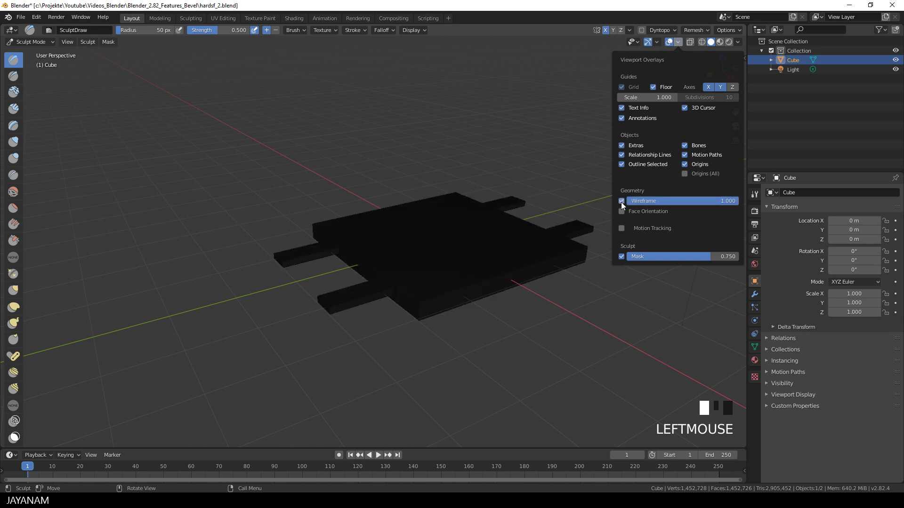
scroll(513, 254, up, 4)
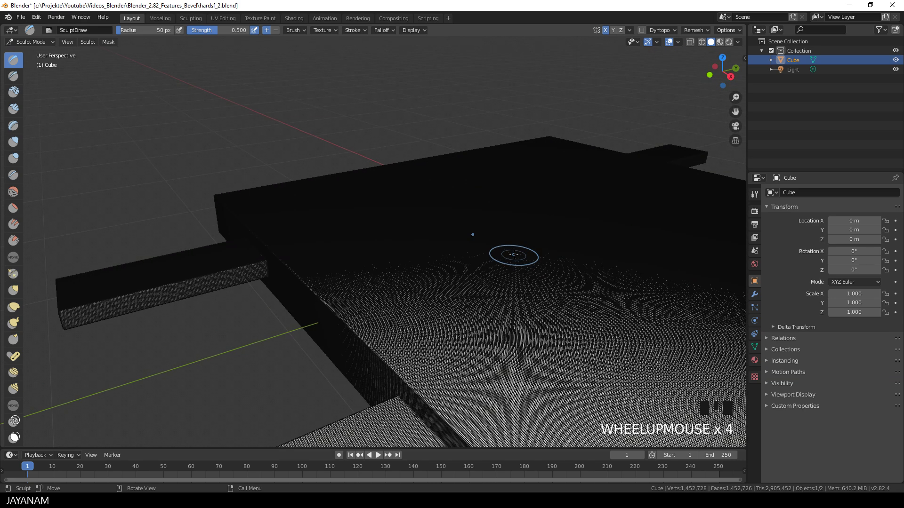
scroll(513, 255, down, 3)
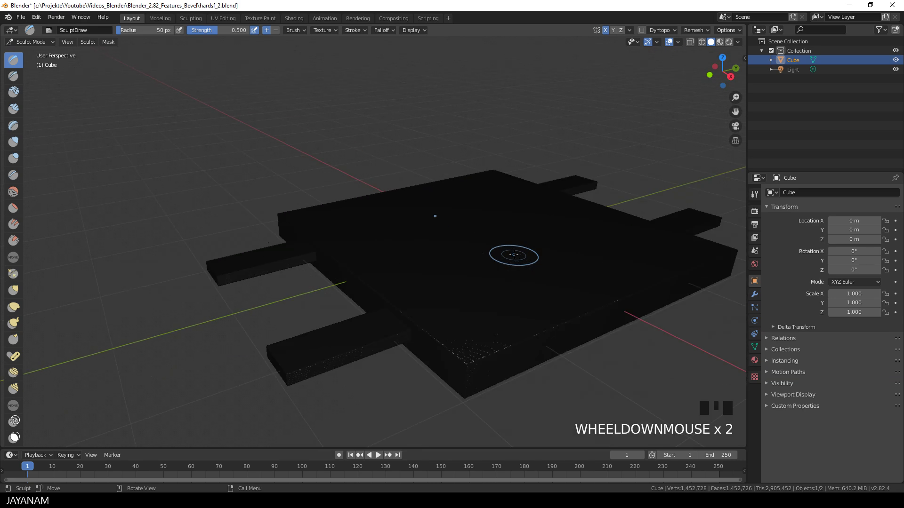
click(678, 42)
click(622, 202)
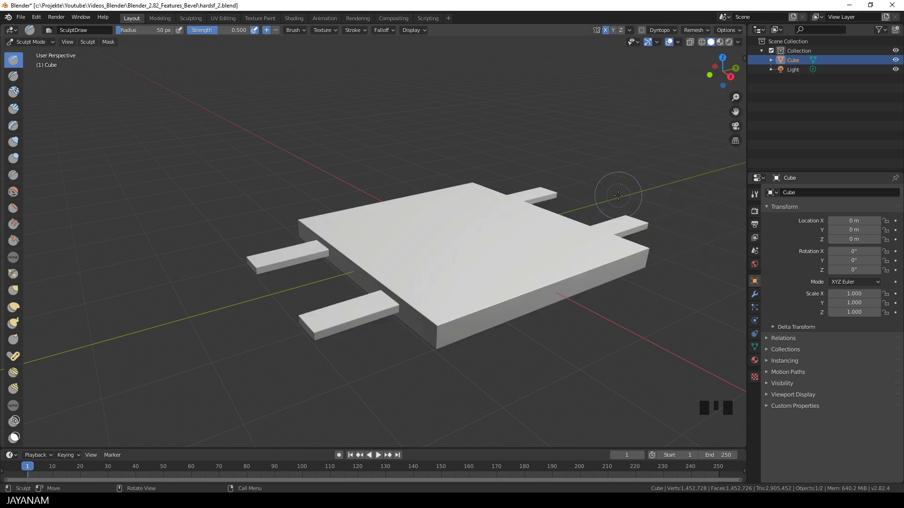
middle_drag(615, 204, 554, 278)
- In orthographic view, box-mask a vertical strip through the middle of the plate
key(KP_5)
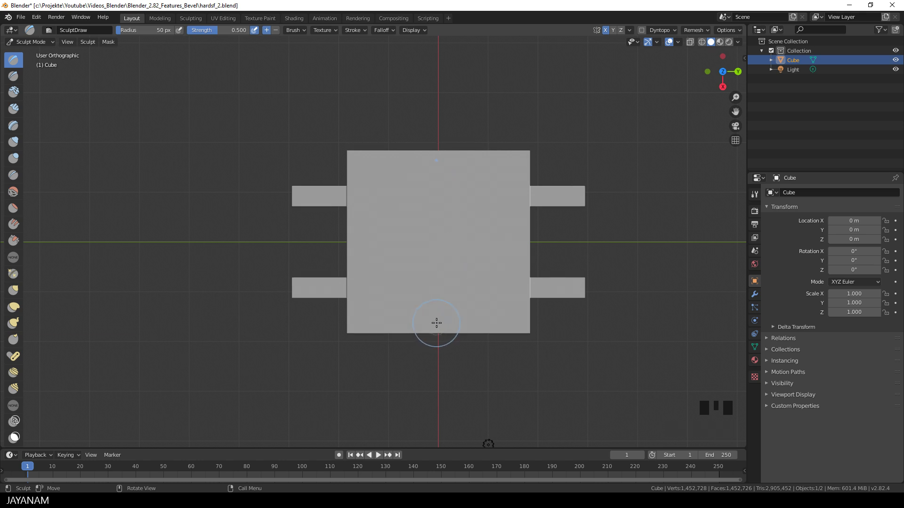
key(b)
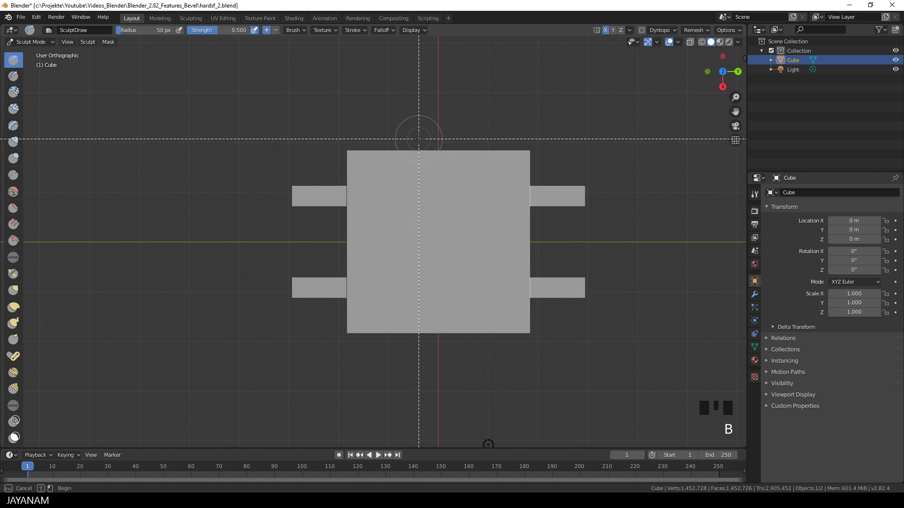
drag(416, 138, 459, 361)
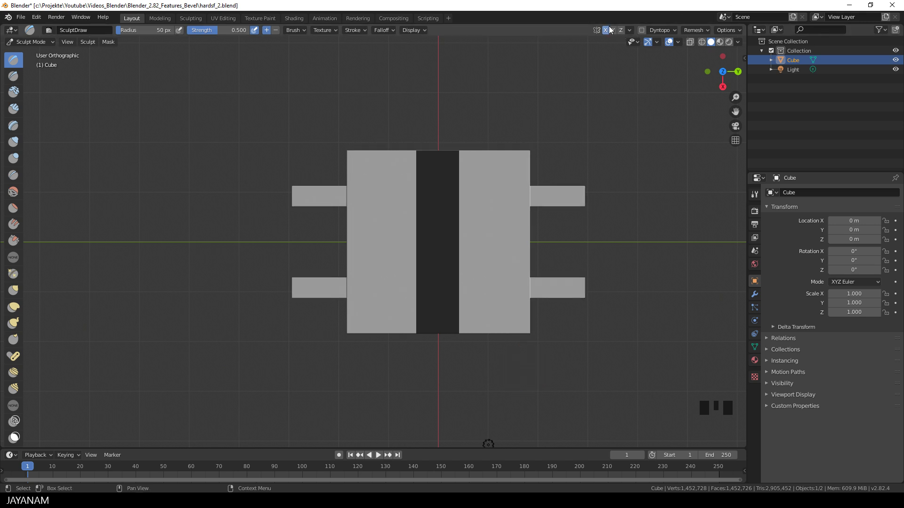
middle_drag(509, 344, 613, 293)
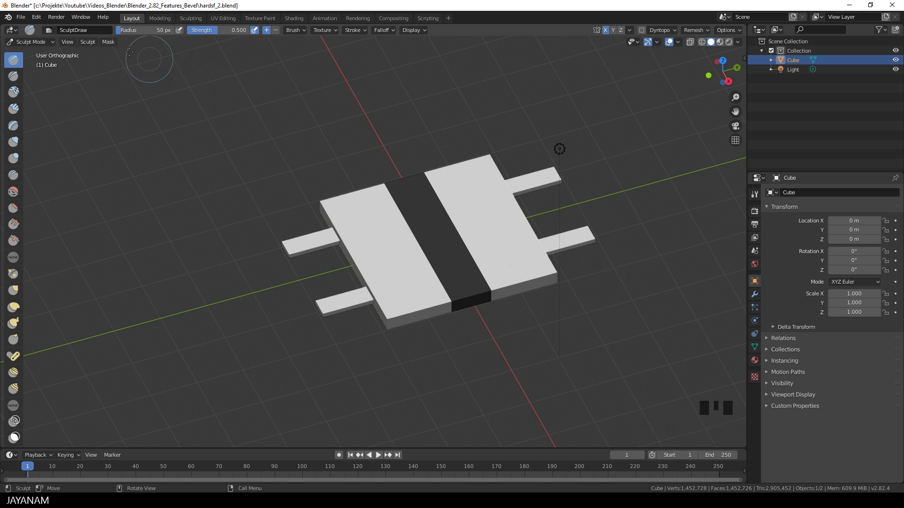
- Apply Smooth Mask repeatedly to soften the band's edges
click(108, 42)
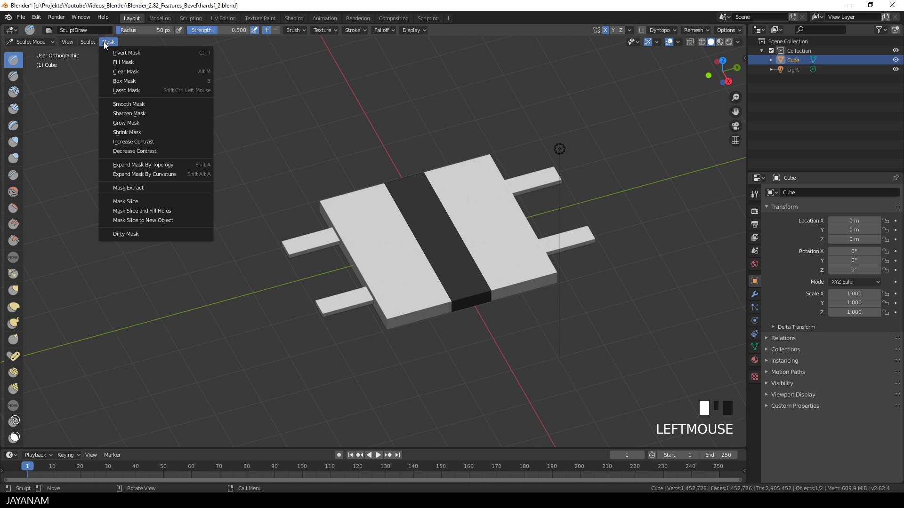
click(147, 104)
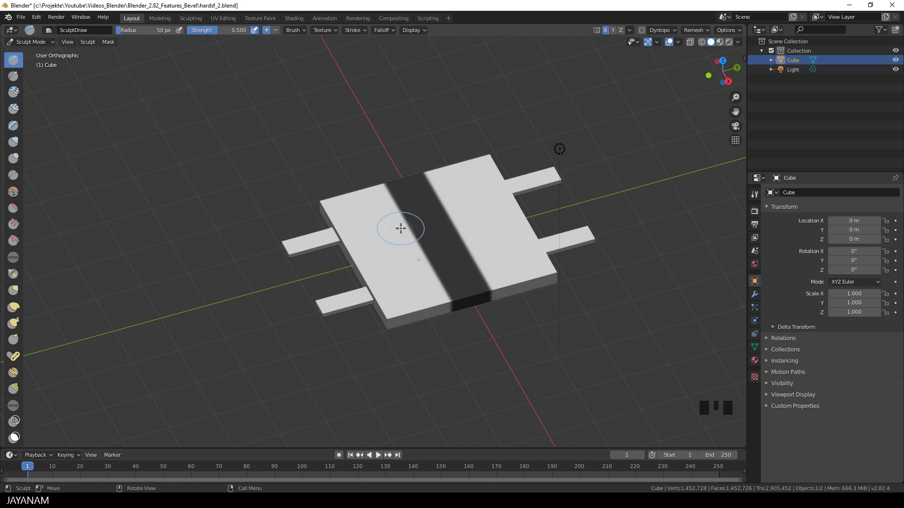
click(109, 42)
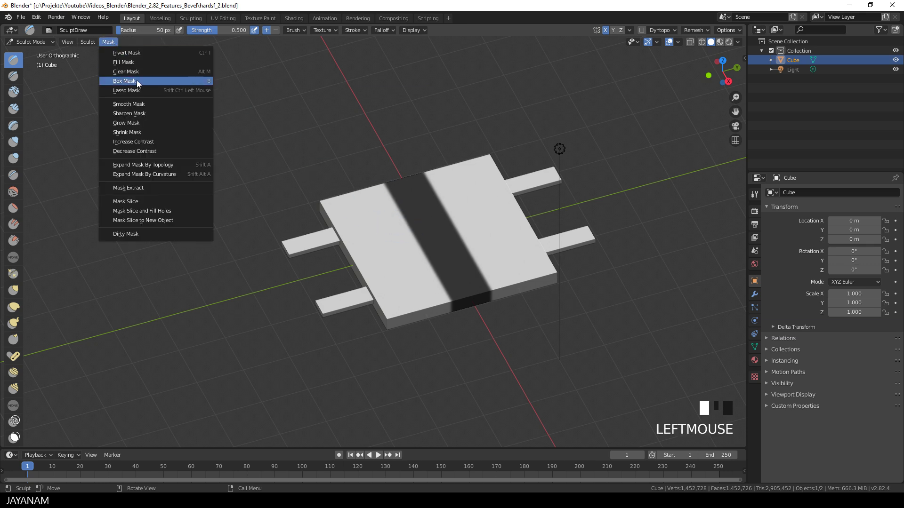
click(112, 42)
click(112, 42)
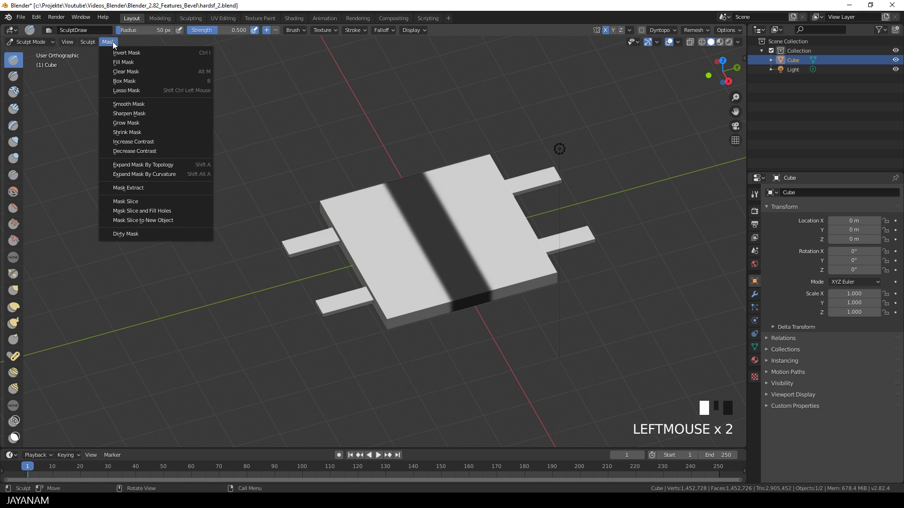
click(110, 42)
click(110, 42)
click(109, 43)
click(109, 42)
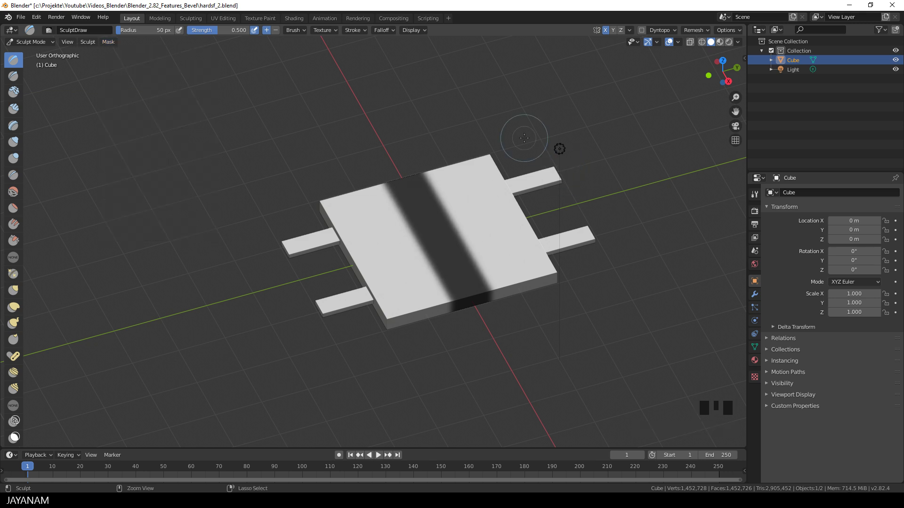
- Invert the mask and raise the central strip upward with the Move tool into a ridge
key(ctrl+i)
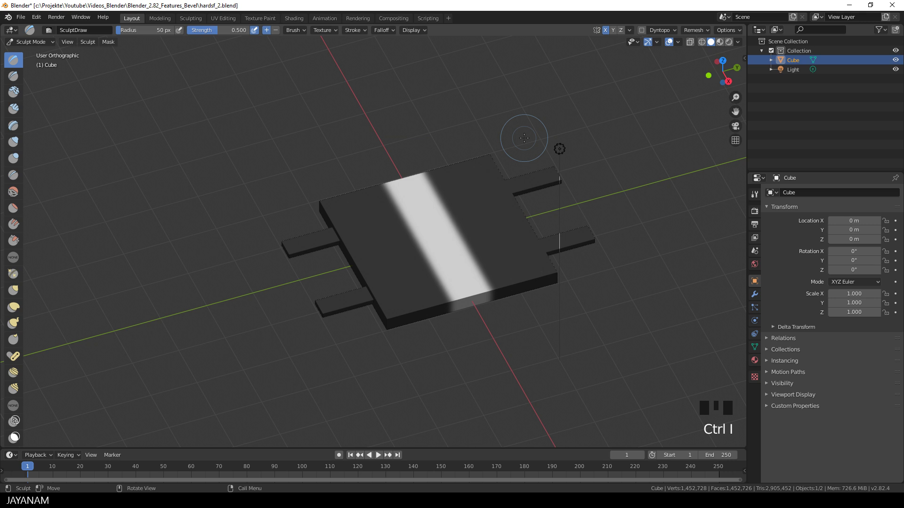
drag(27, 381, 45, 381)
click(16, 299)
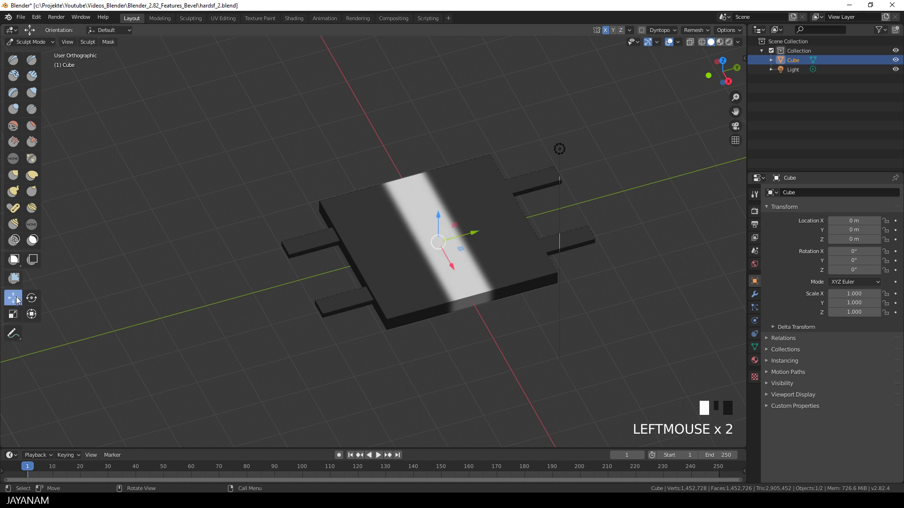
drag(440, 216, 437, 211)
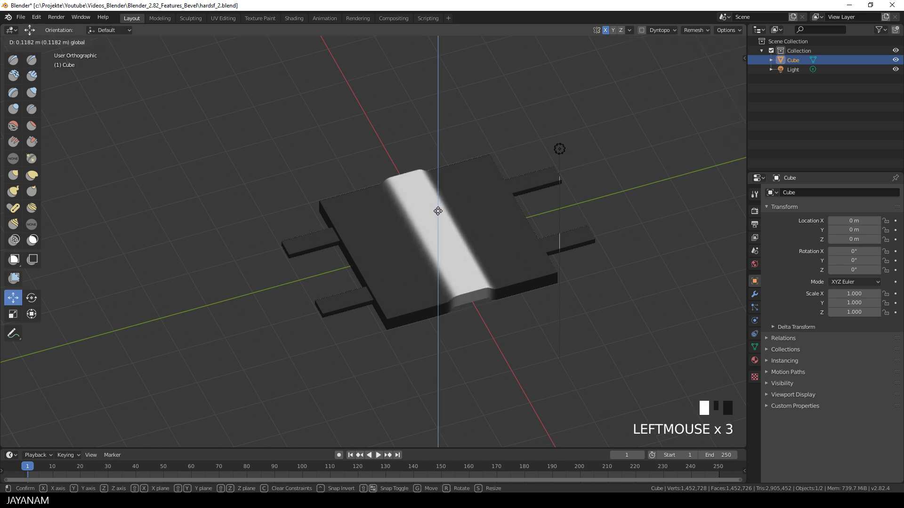
drag(438, 211, 437, 210)
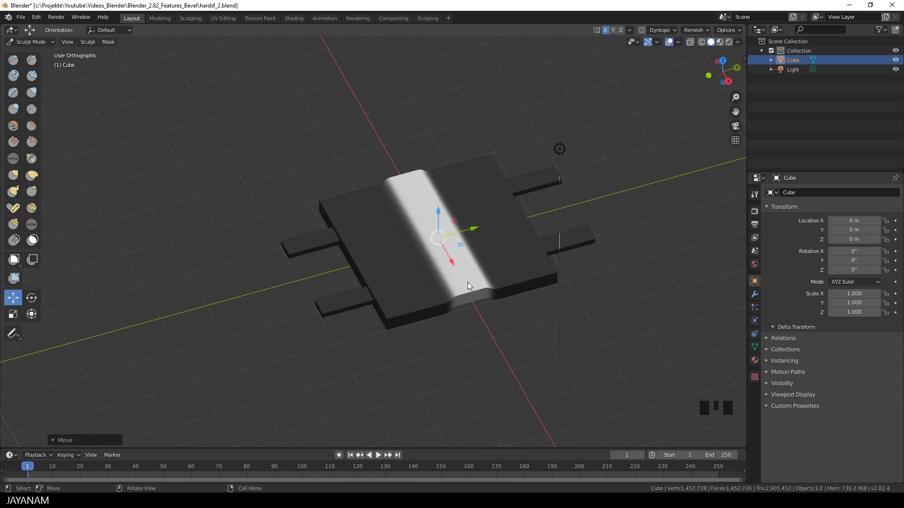
- Clear the mask, box-mask the ridge strip from a top view, and invert it
key(alt+m)
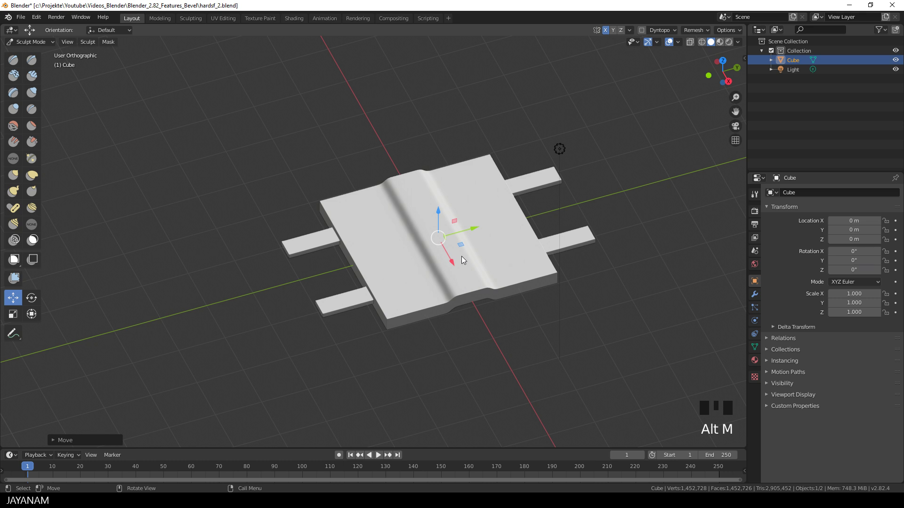
middle_drag(376, 293, 437, 284)
scroll(437, 291, up, 2)
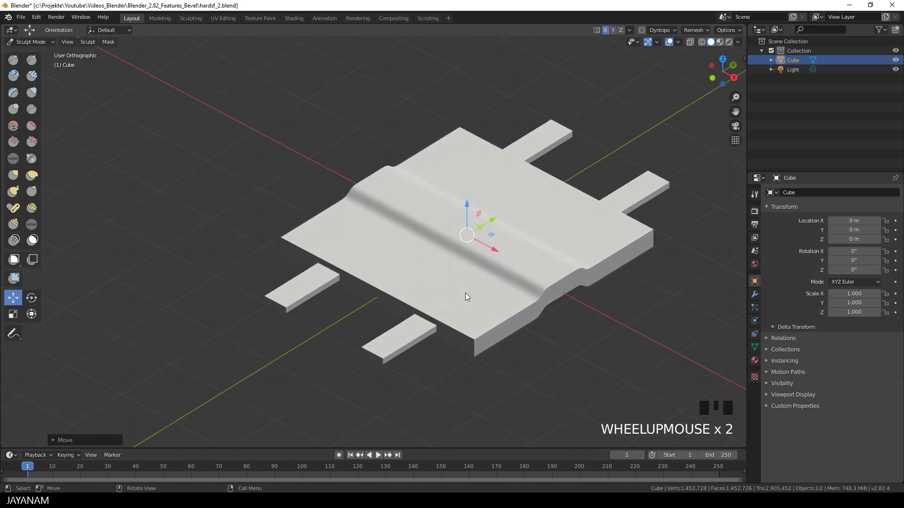
scroll(519, 221, down, 2)
middle_drag(532, 251, 476, 316)
key(b)
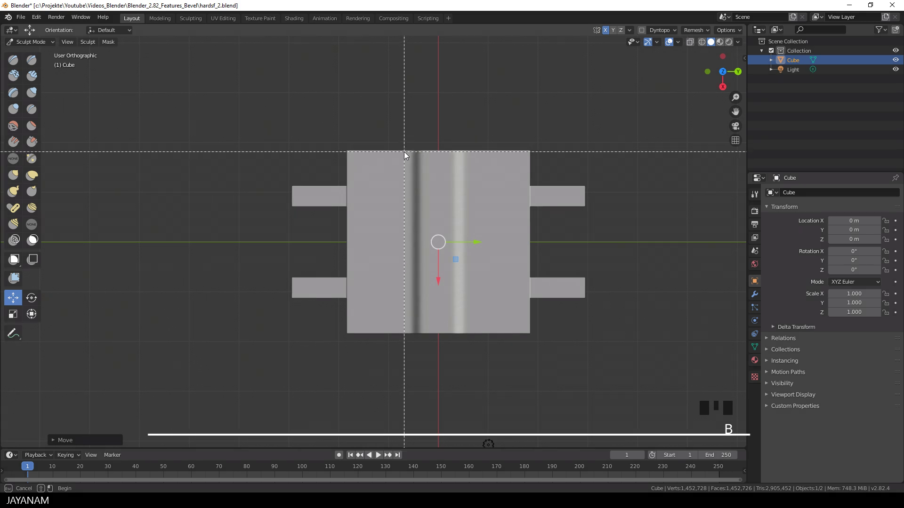
drag(403, 151, 472, 332)
middle_drag(431, 365, 480, 251)
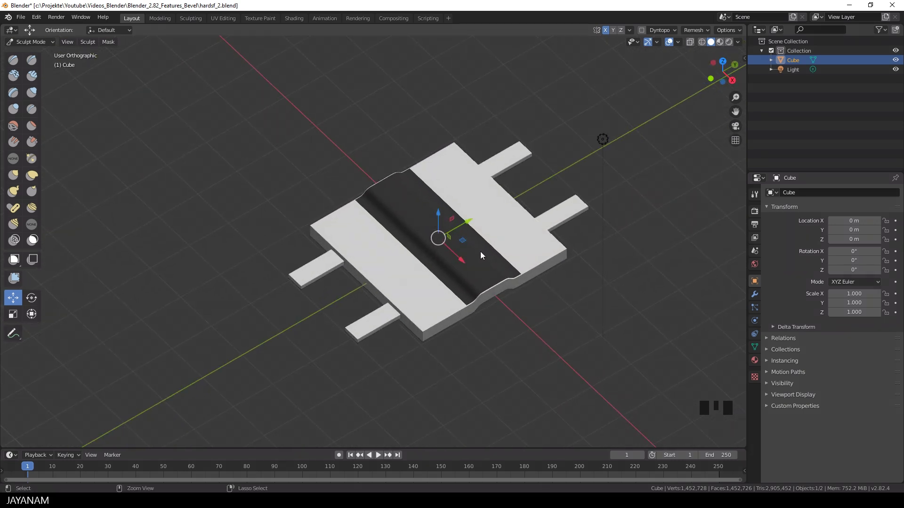
key(ctrl+i)
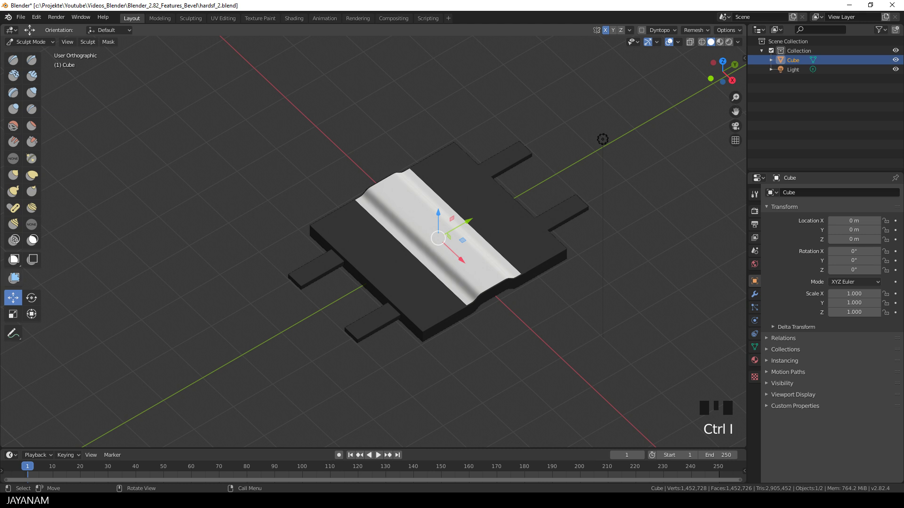
- Smooth the ridge with several Smooth mesh-filter passes, then clear the mask
click(14, 278)
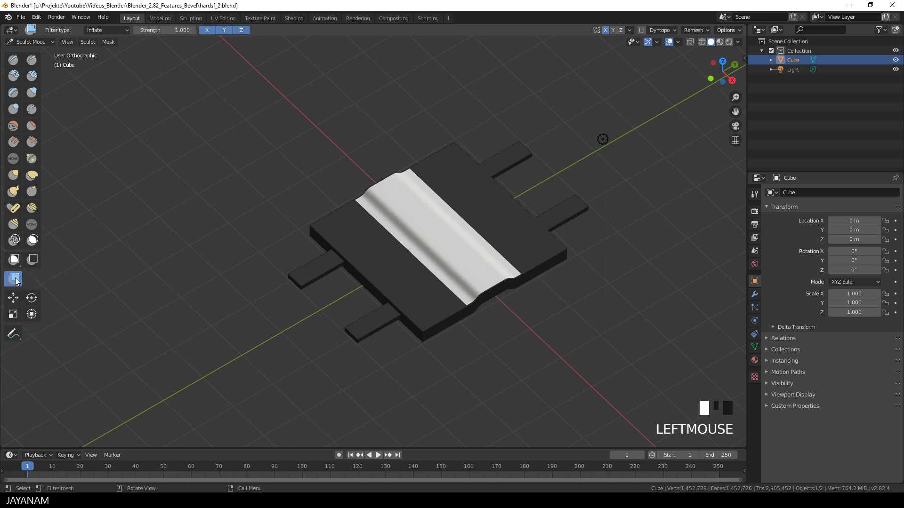
click(113, 25)
click(111, 29)
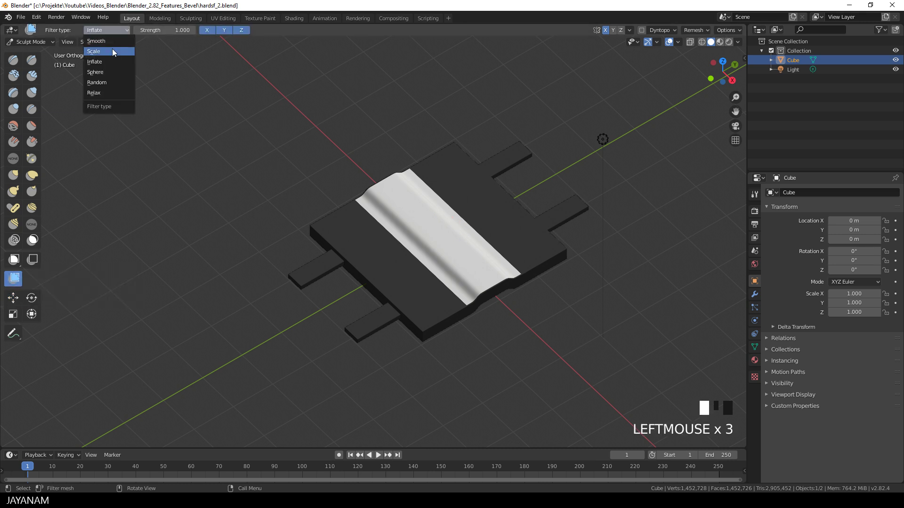
click(111, 41)
scroll(296, 277, up, 4)
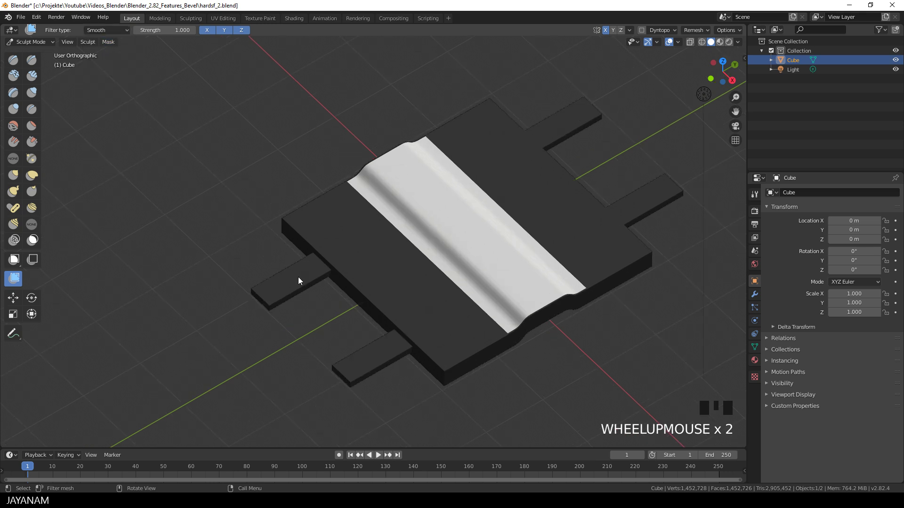
drag(181, 200, 228, 197)
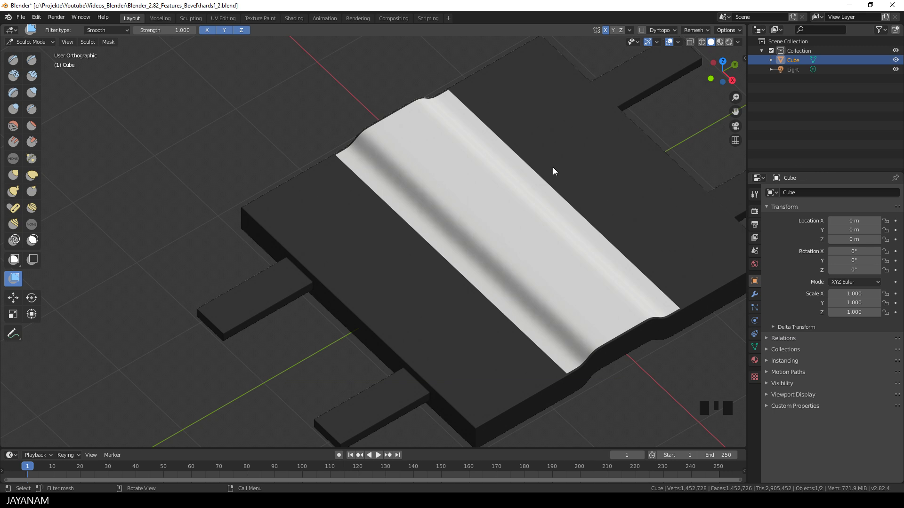
mouse_move(447, 173)
mouse_down()
mouse_move(182, 188)
mouse_move(718, 163)
mouse_up()
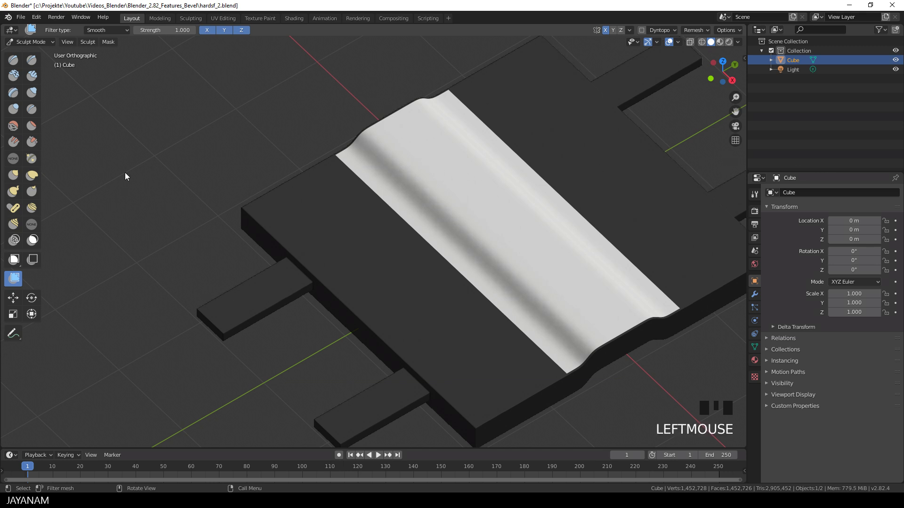
click(504, 166)
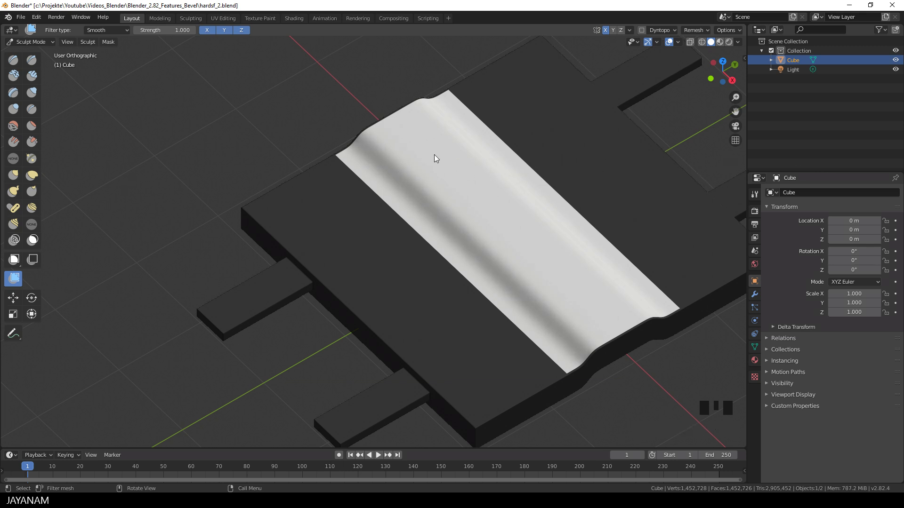
key(alt+m)
scroll(410, 323, down, 5)
- Box-mask a region over the left tabs, enable Y-axis symmetry, and undo that mask
mouse_move(410, 323)
middle_down()
mouse_move(430, 339)
mouse_move(334, 331)
mouse_move(480, 338)
mouse_move(422, 331)
mouse_move(431, 343)
middle_up()
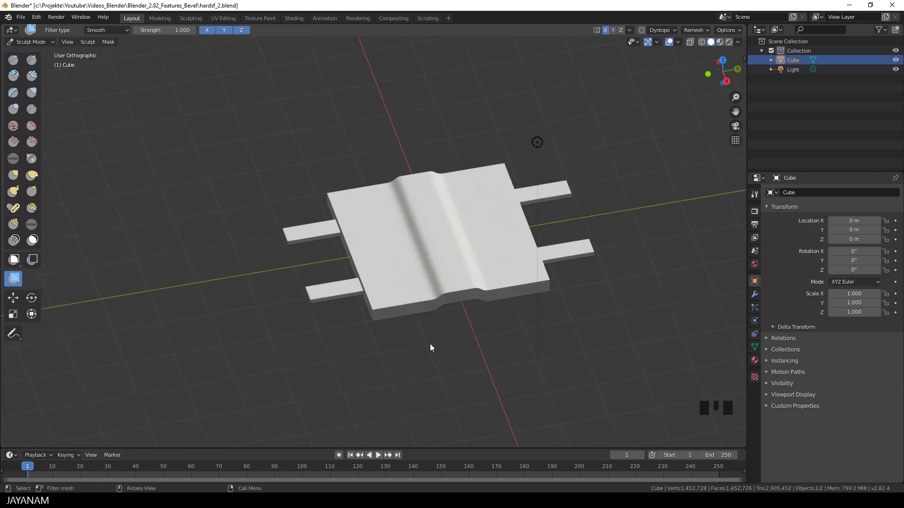
middle_drag(489, 289, 473, 352)
key(b)
drag(307, 174, 328, 321)
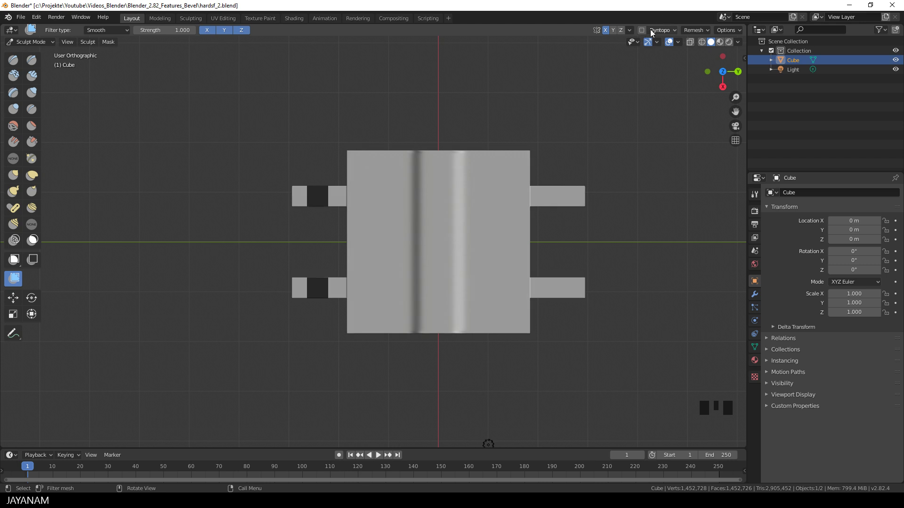
click(614, 30)
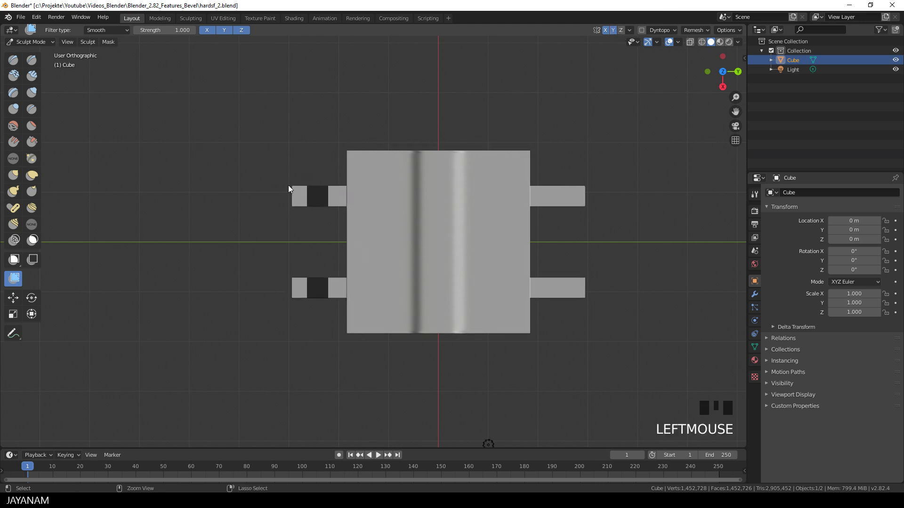
key(ctrl+z)
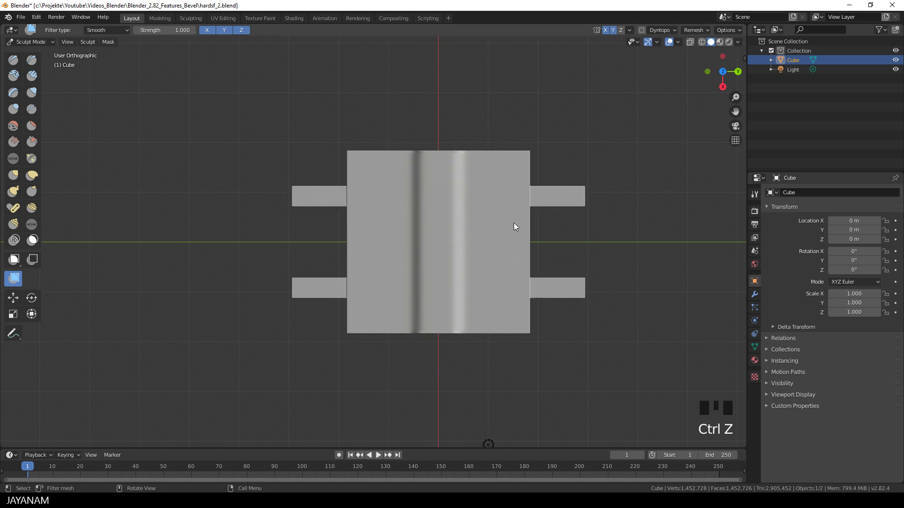
- Redraw the box mask over the middle band of the left tabs, mirrored to the right tabs
click(304, 175)
key(b)
drag(306, 170, 329, 316)
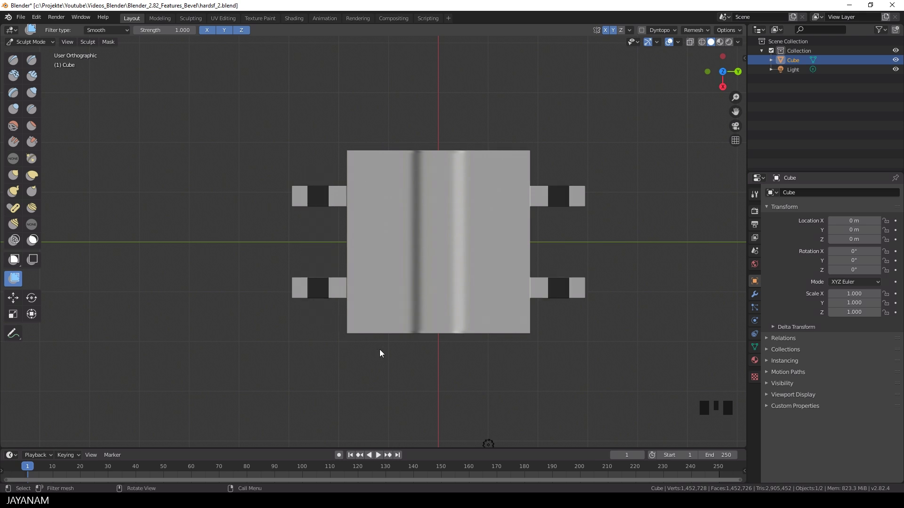
scroll(381, 344, down, 1)
middle_drag(382, 337, 459, 237)
scroll(458, 238, up, 3)
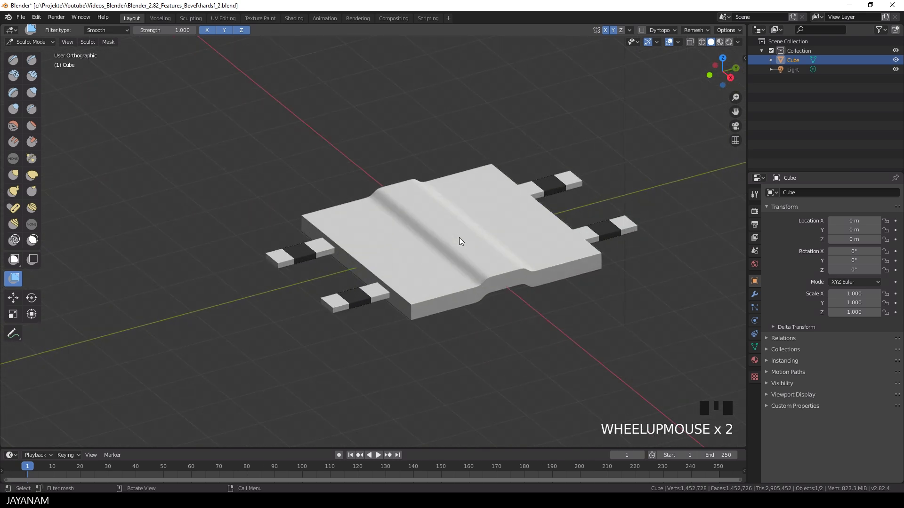
- Invert the mask and puff up the four tab middles with the Inflate mesh filter
key(ctrl+i)
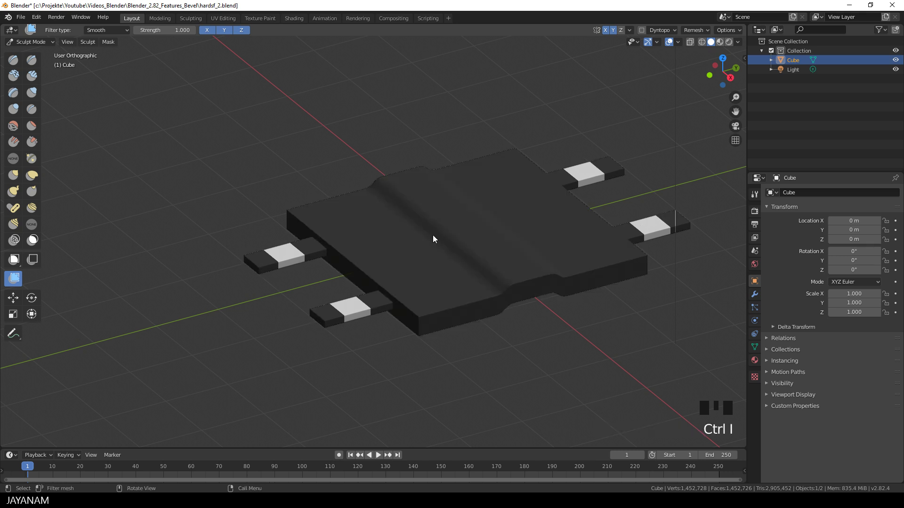
click(100, 28)
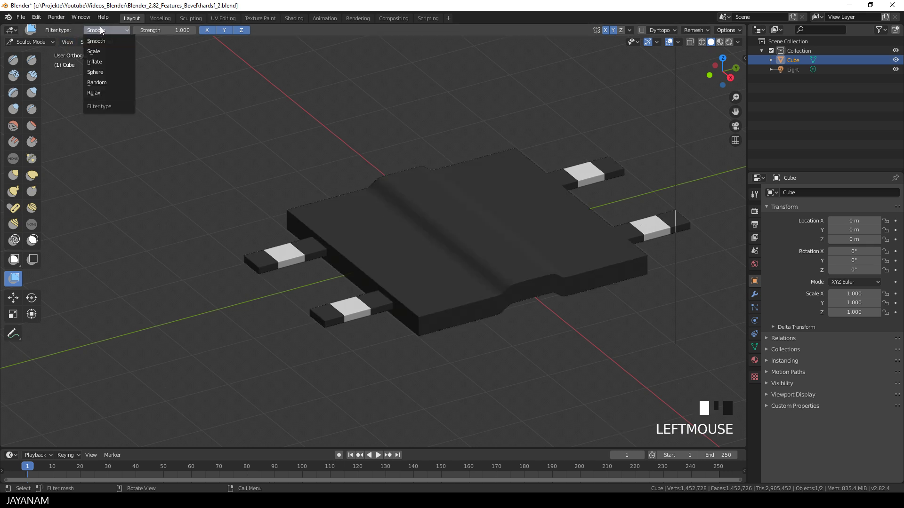
click(110, 61)
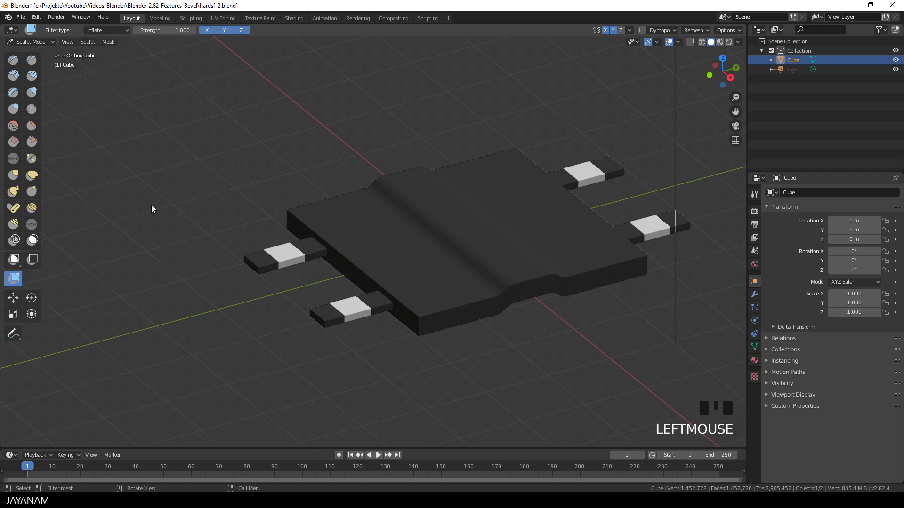
drag(153, 208, 170, 208)
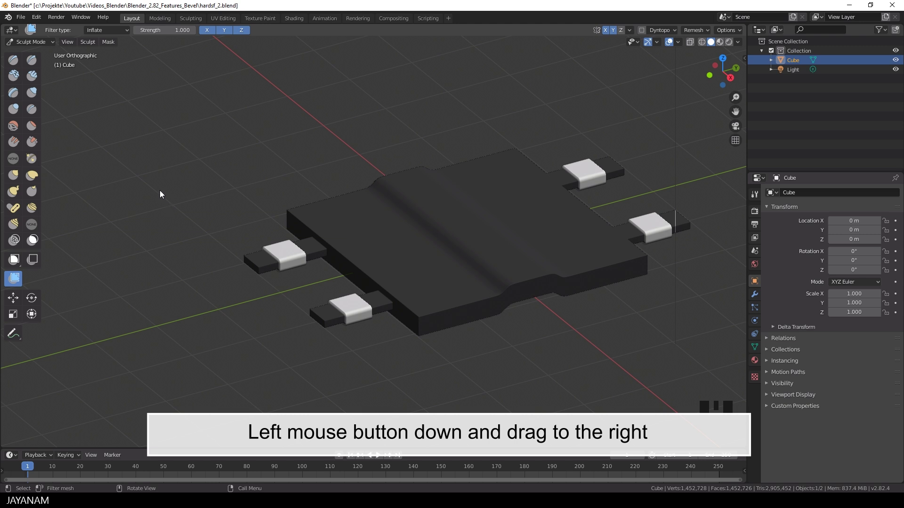
scroll(170, 207, up, 3)
scroll(198, 240, up, 1)
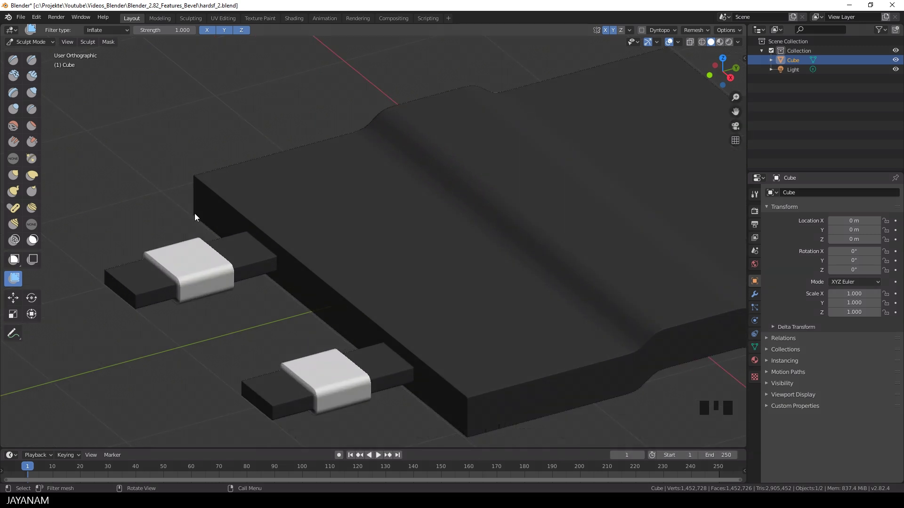
- Clear the mask and remesh the plate at 0.005 m voxel size
key(alt+m)
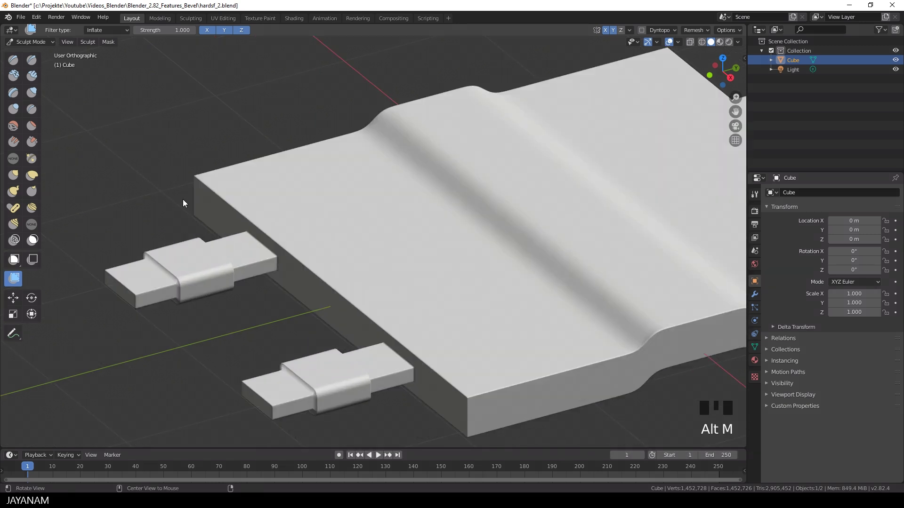
scroll(262, 210, down, 1)
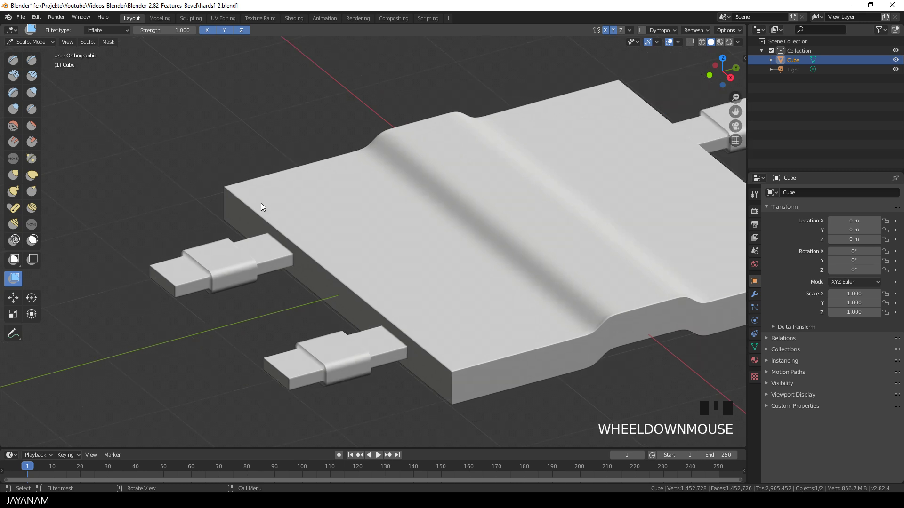
scroll(262, 206, down, 1)
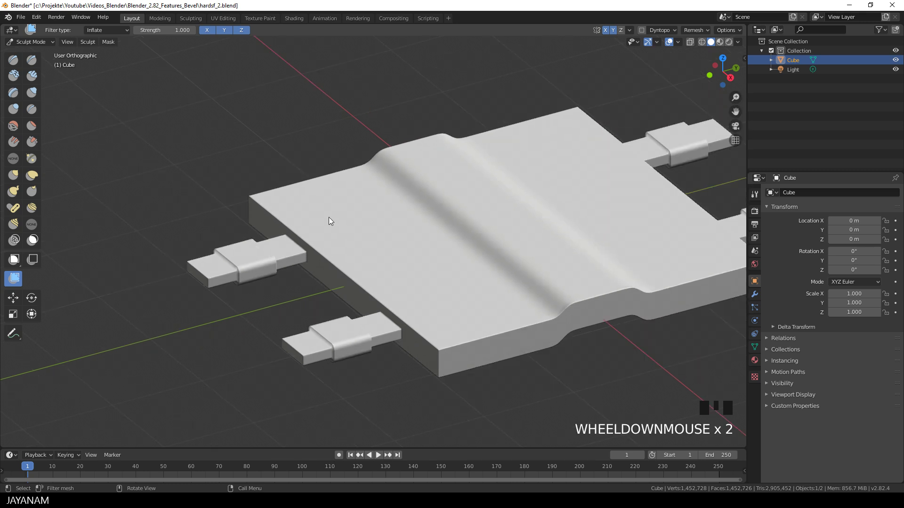
click(705, 30)
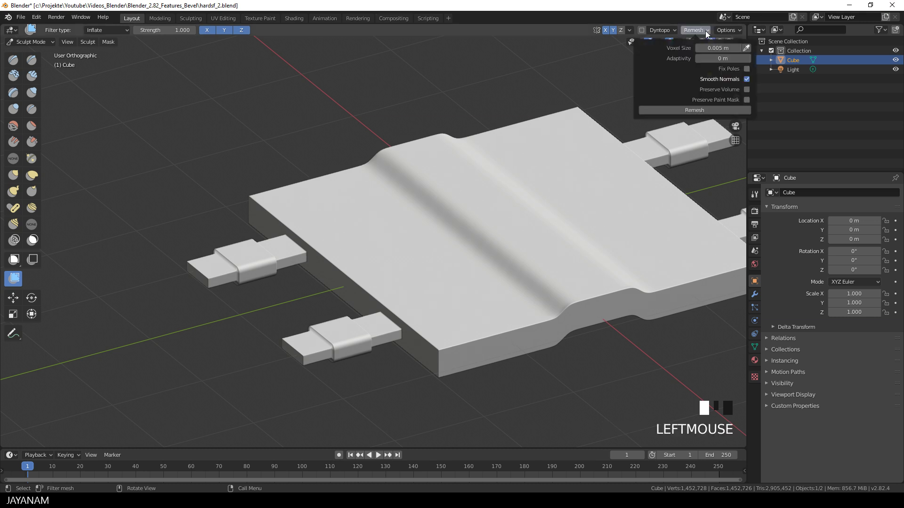
click(701, 111)
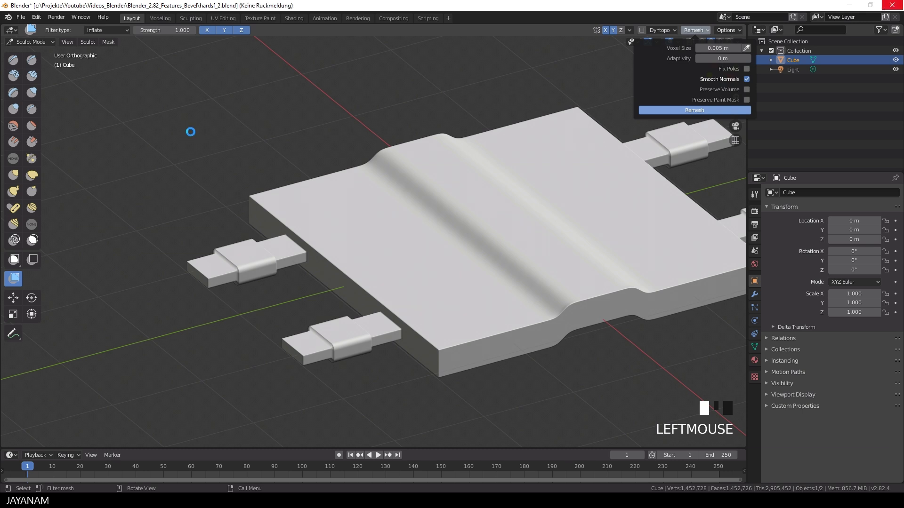
- Orbit to a straight top-down view with the plate shifted left
scroll(445, 206, down, 2)
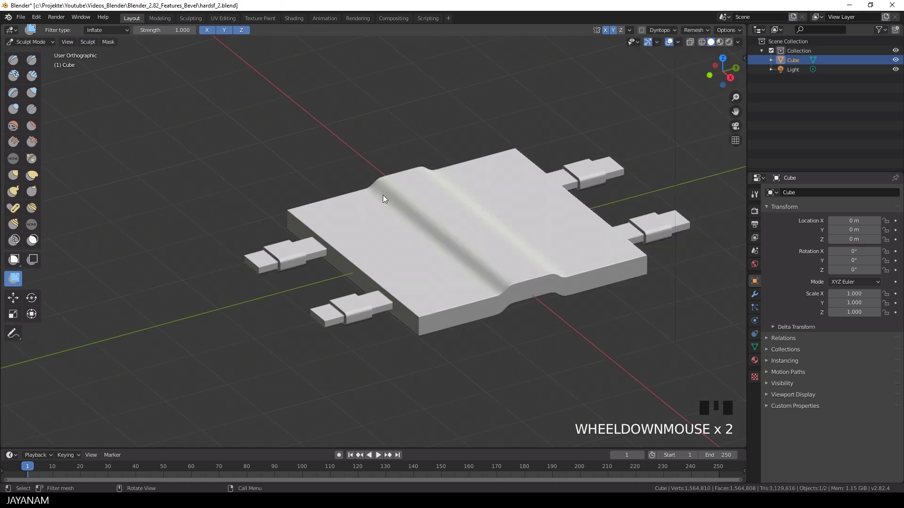
middle_drag(444, 206, 384, 227)
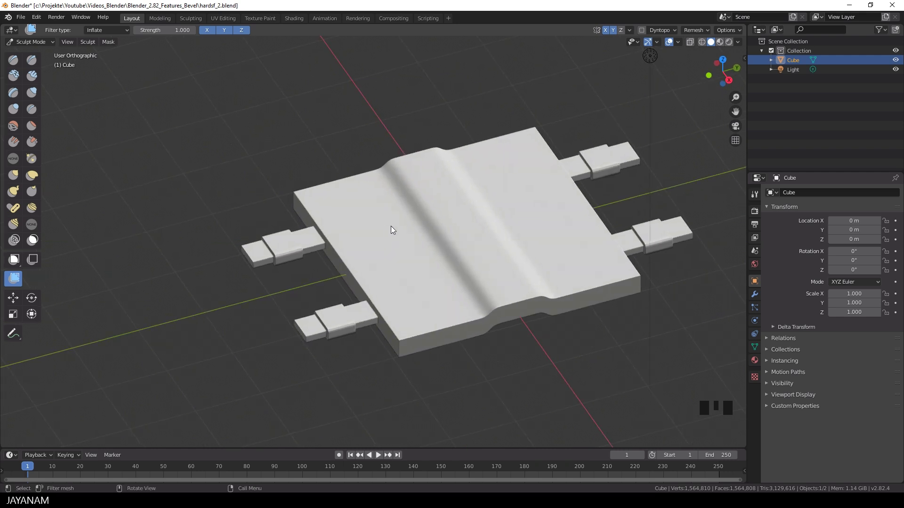
scroll(405, 221, down, 2)
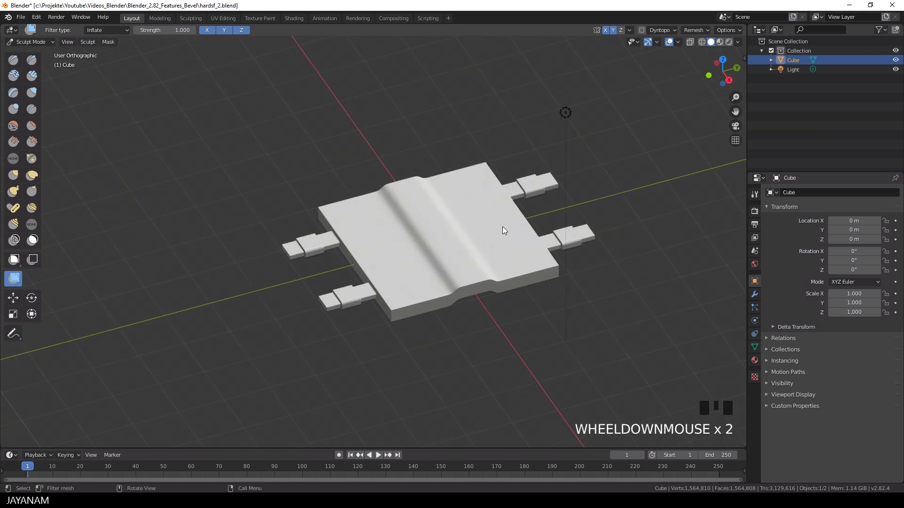
middle_drag(499, 238, 461, 312)
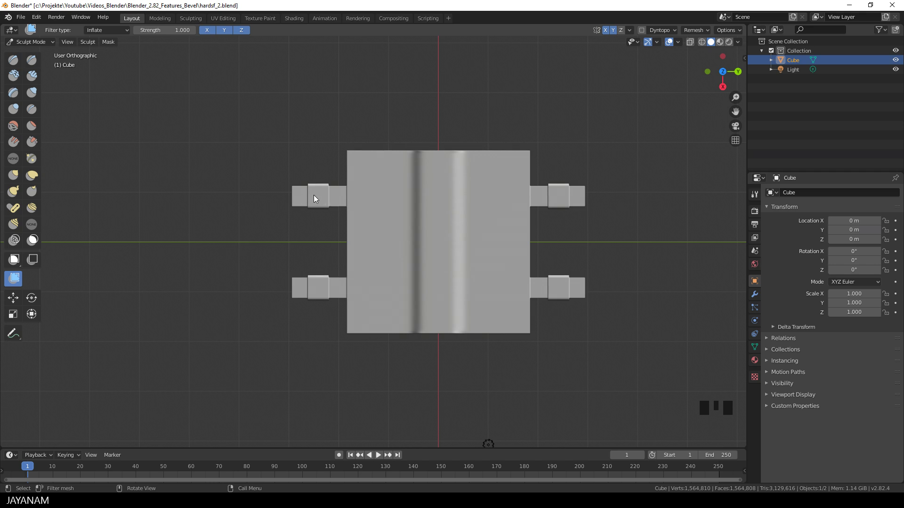
shift+middle_drag(390, 226, 335, 228)
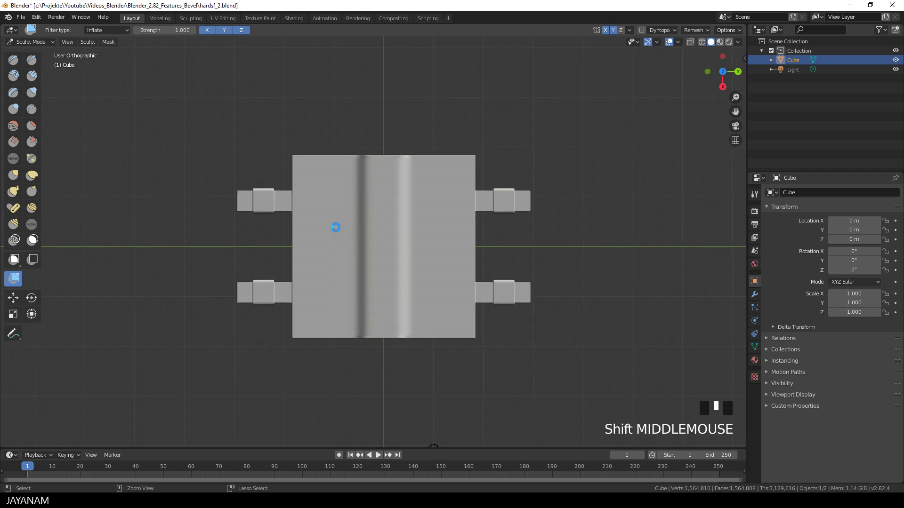
- Save hardsf_2.blend and set the Fast Carve boolean target to Cube
key(ctrl+s)
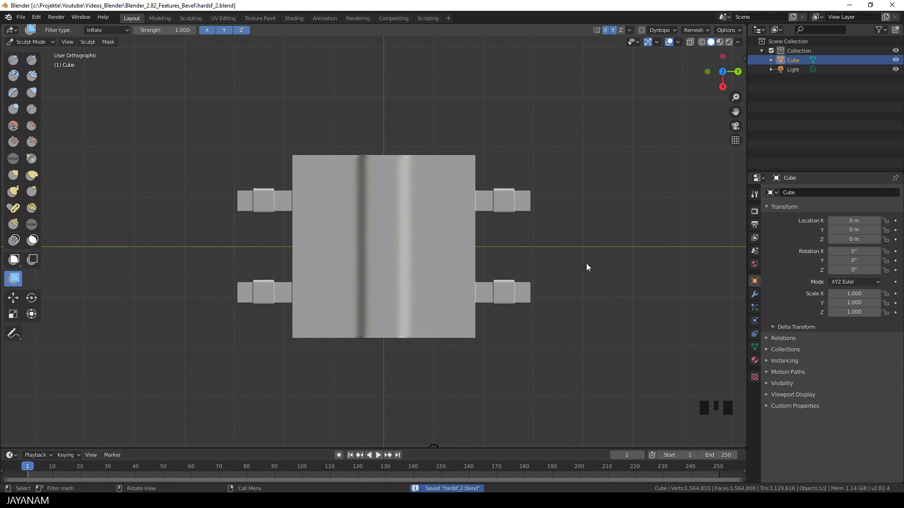
key(n)
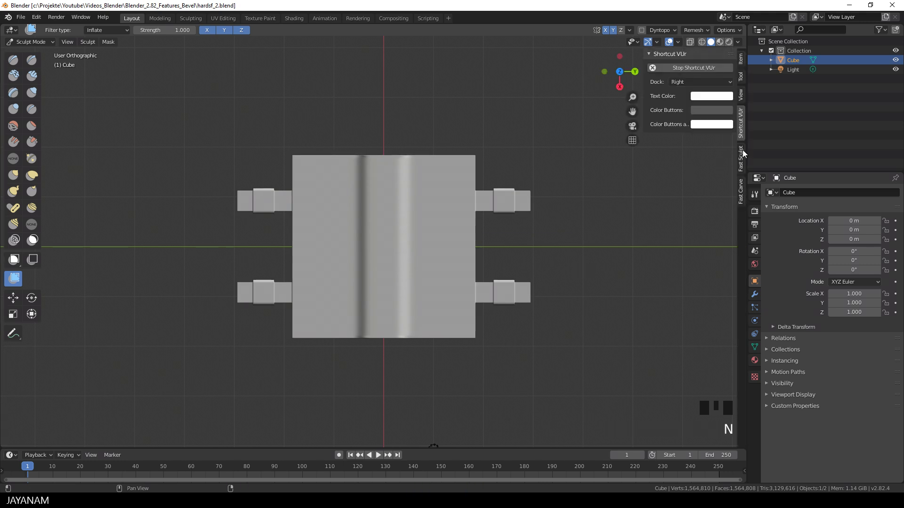
click(740, 199)
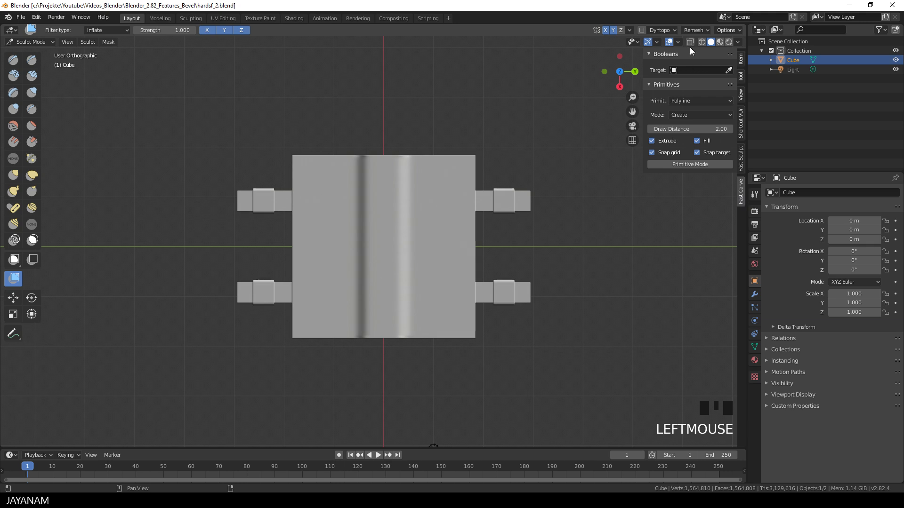
click(697, 70)
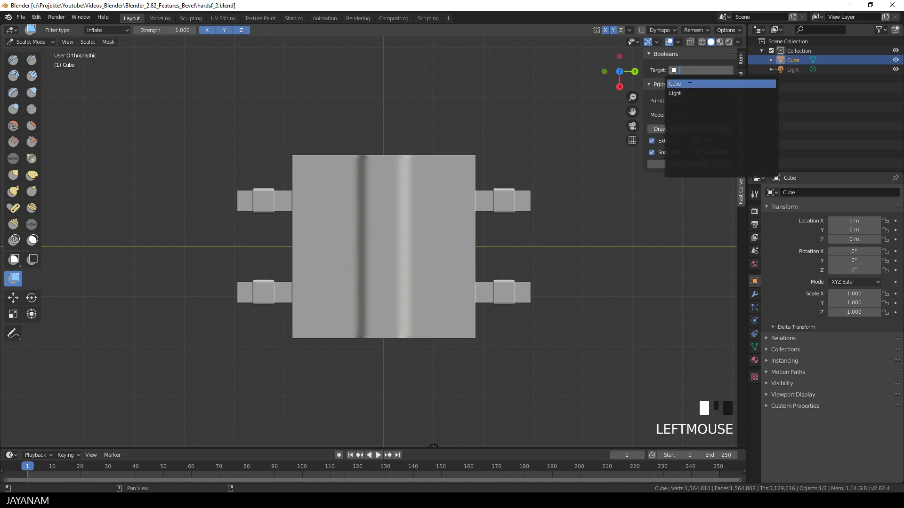
click(697, 84)
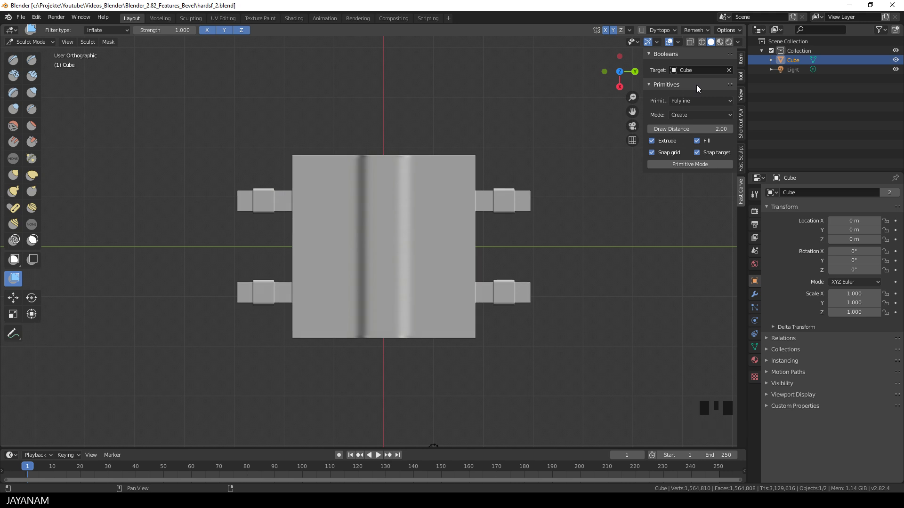
- Turn off grid and target snapping and start Polyline primitive mode
click(652, 153)
click(697, 153)
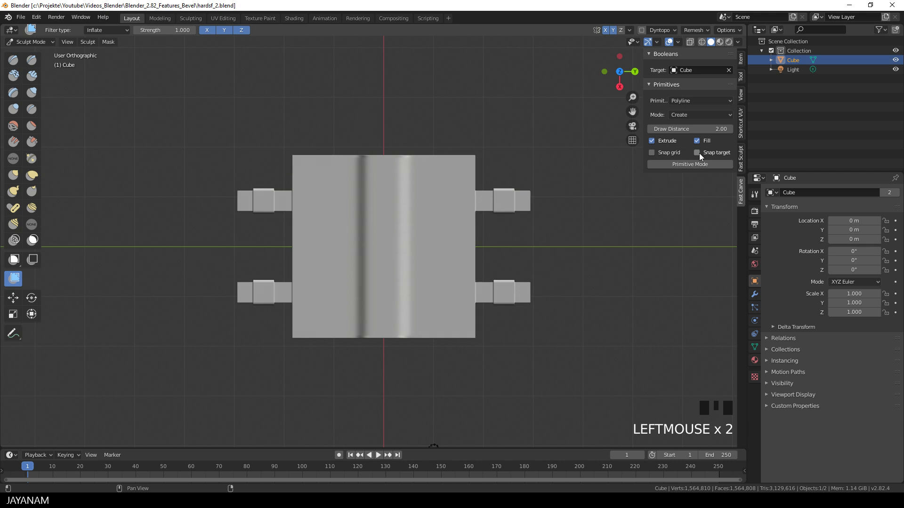
click(669, 164)
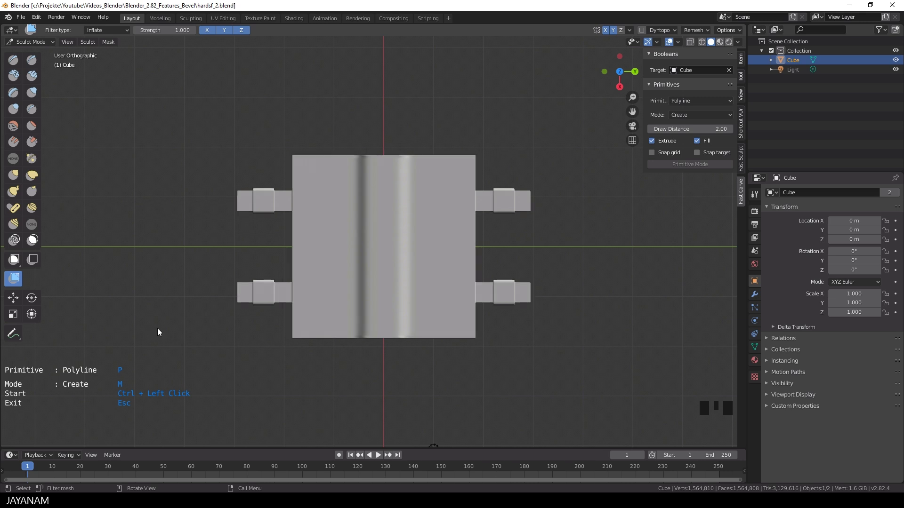
- Set the carve primitive to an 80-segment Circle in Difference mode
key(p)
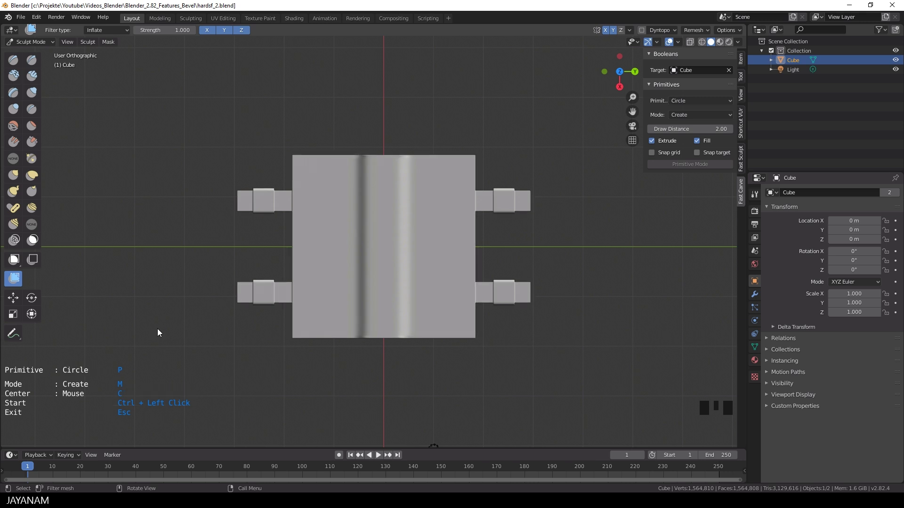
scroll(253, 250, up, 1)
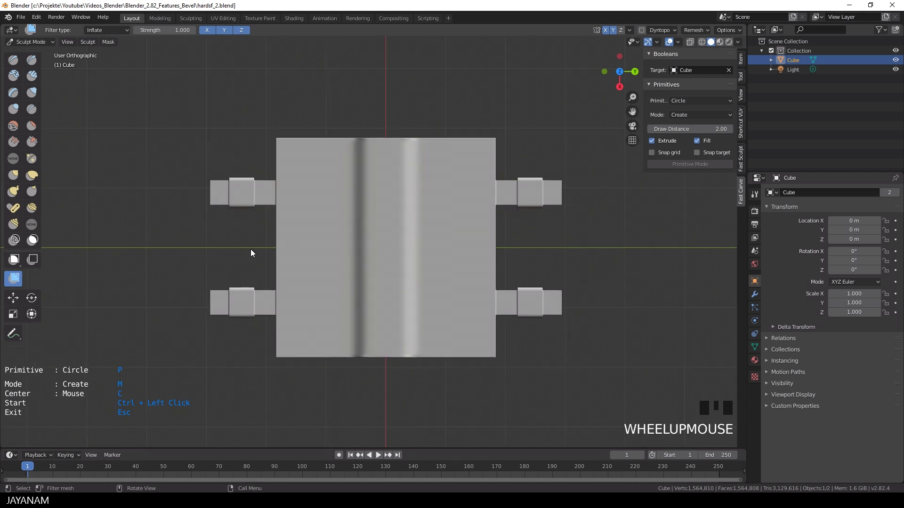
key(m)
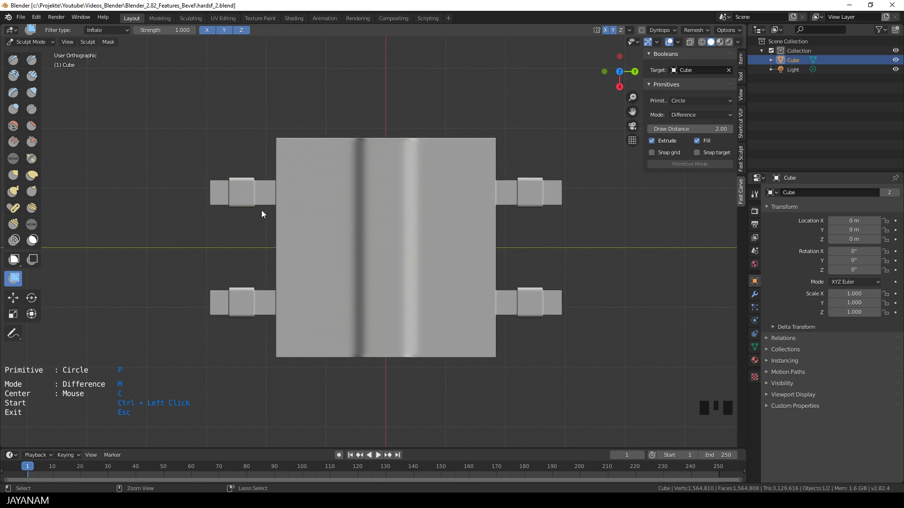
- Draw a small circle cutter and position it over the upper-left tab
ctrl+click(241, 193)
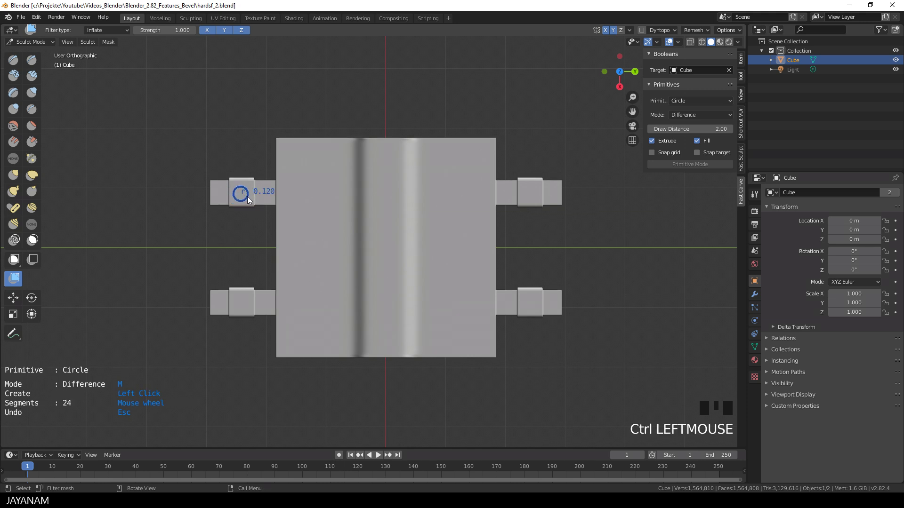
scroll(247, 196, up, 15)
scroll(247, 196, up, 14)
scroll(247, 200, down, 1)
click(247, 201)
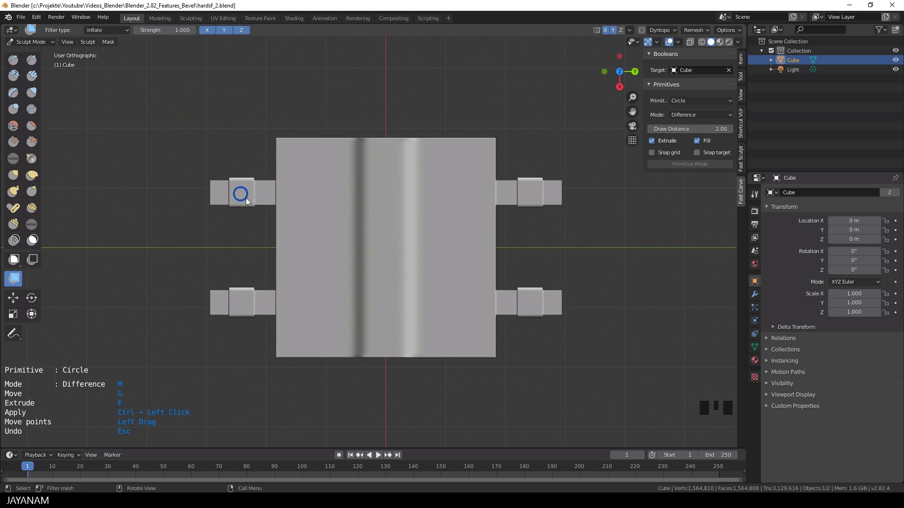
scroll(259, 204, up, 1)
key(g)
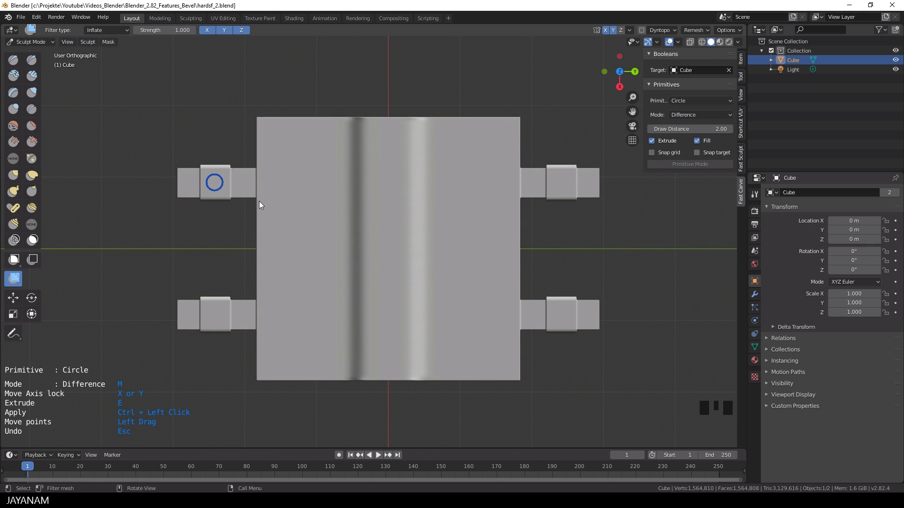
click(259, 201)
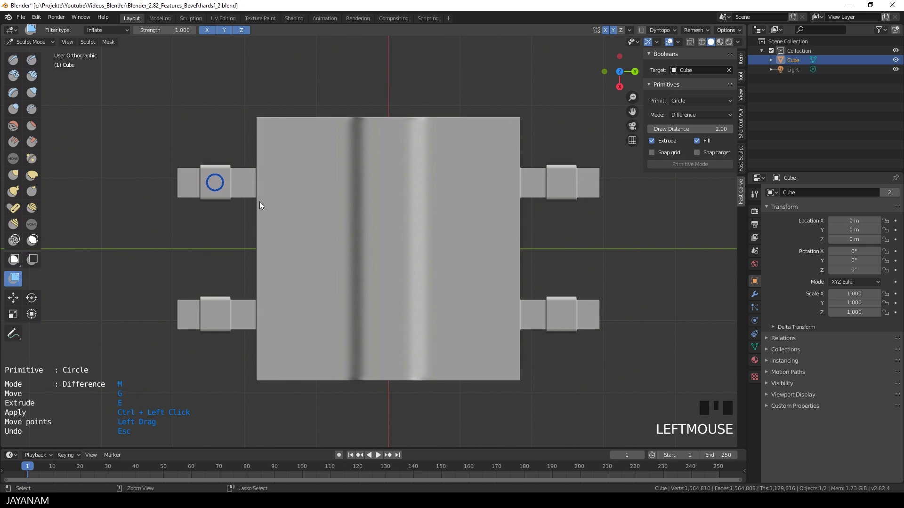
- Cut round holes through each of the four tabs with the circle cutter, then exit carving
ctrl+click(259, 202)
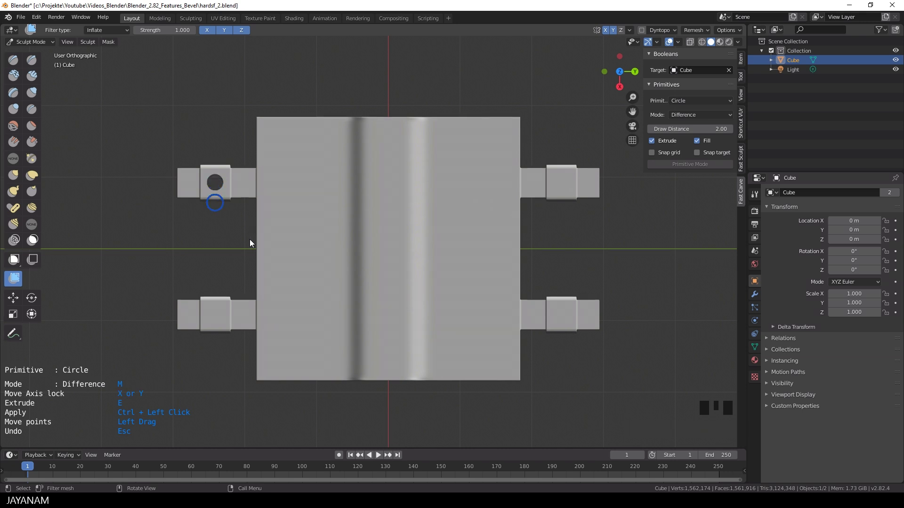
click(252, 350)
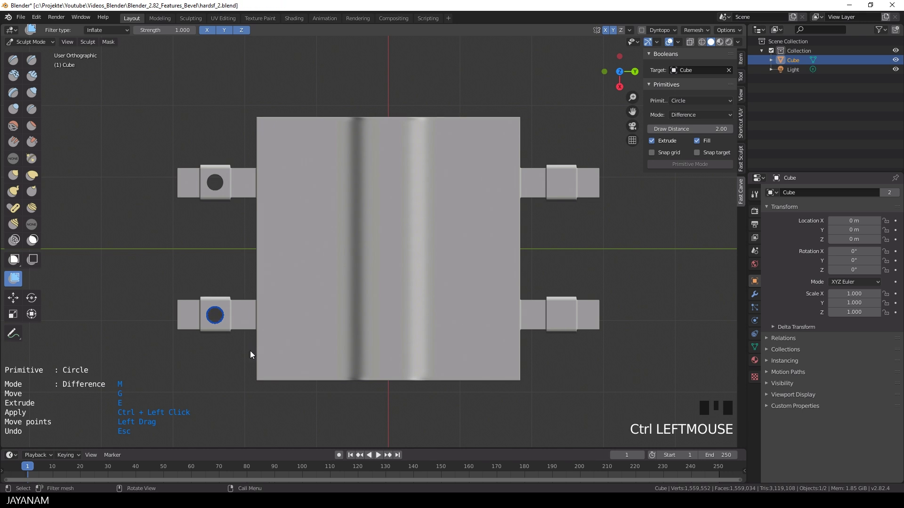
key(g)
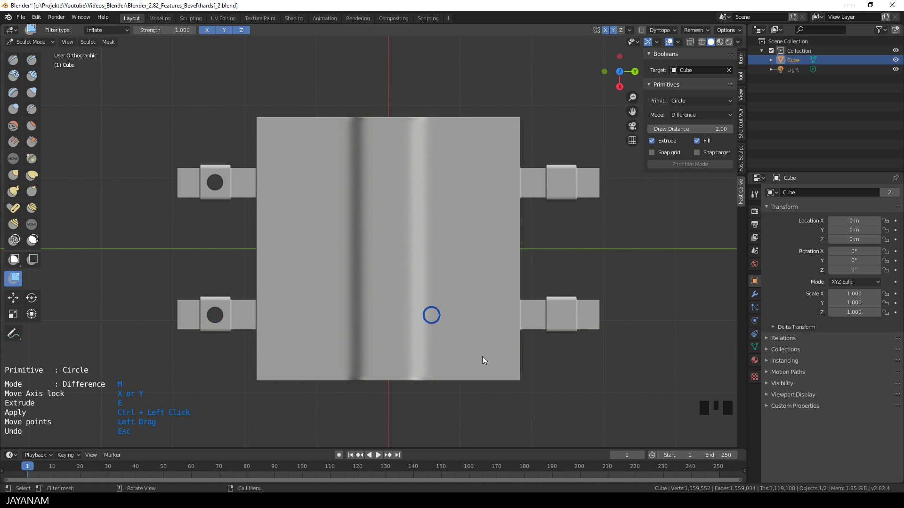
click(597, 359)
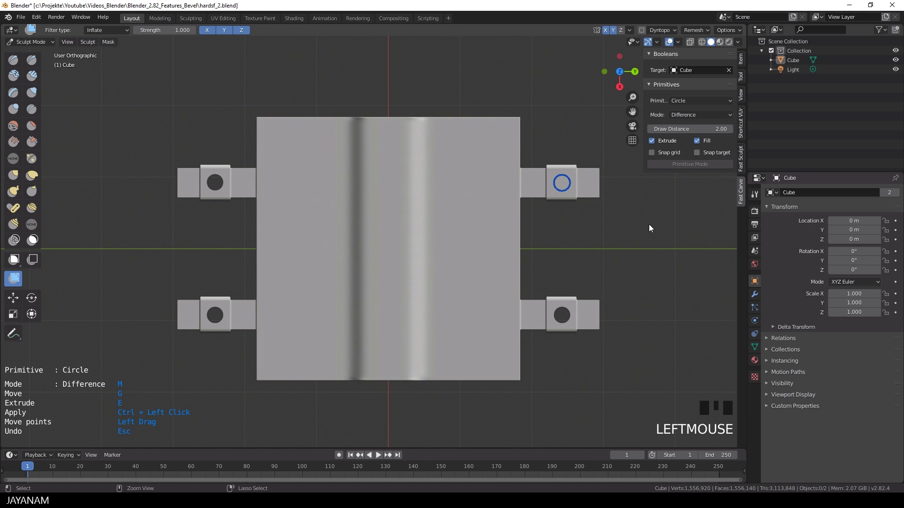
ctrl+click(651, 245)
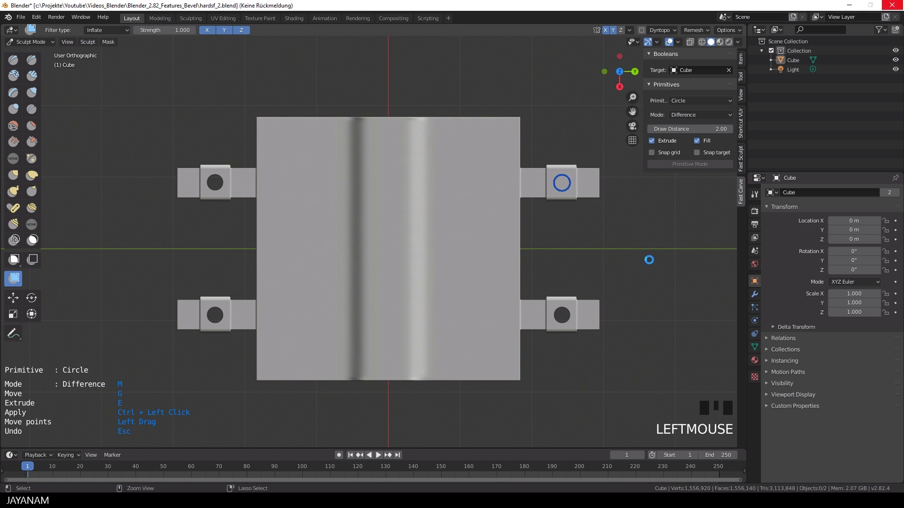
scroll(647, 270, down, 2)
middle_drag(647, 273, 595, 267)
key(Escape)
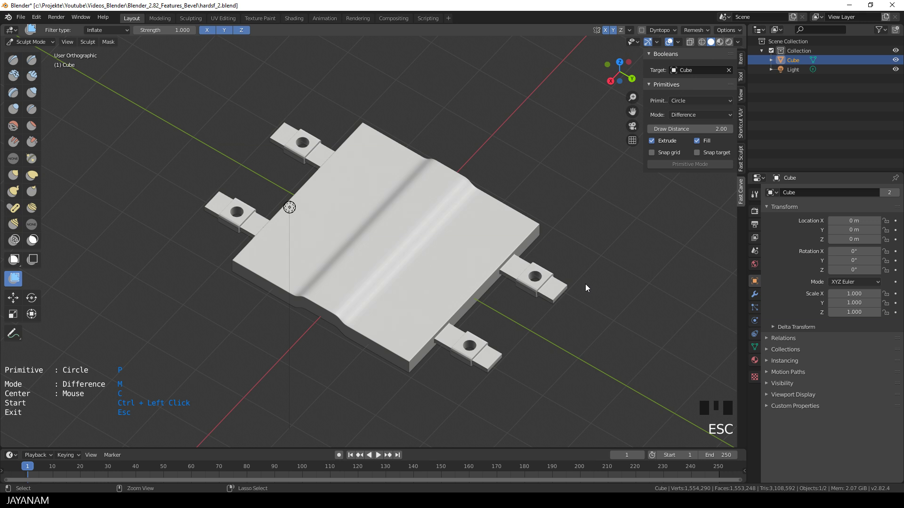
- Remesh the holed plate at 0.005 m voxel size and return to top view
click(586, 284)
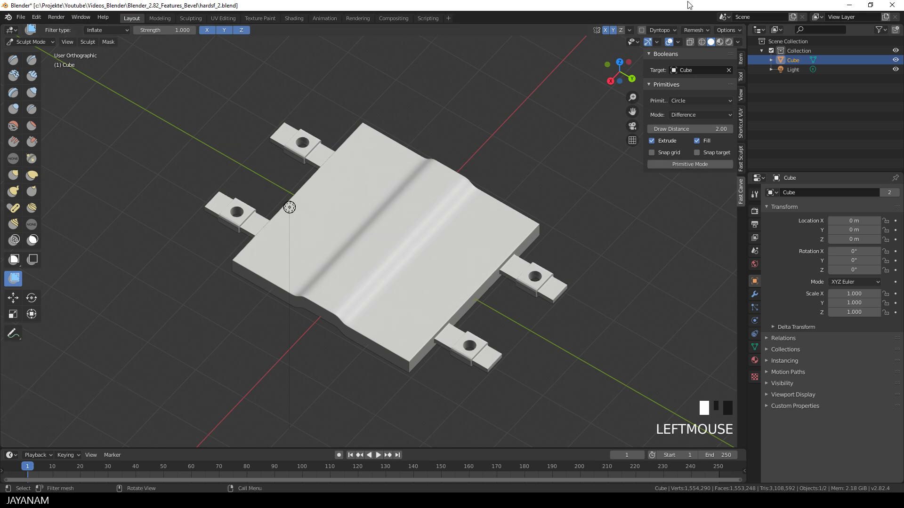
click(706, 30)
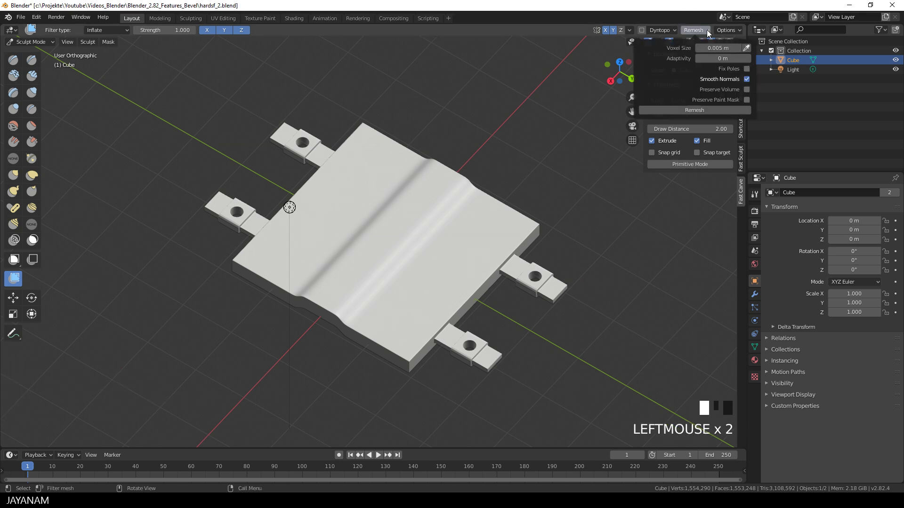
click(701, 110)
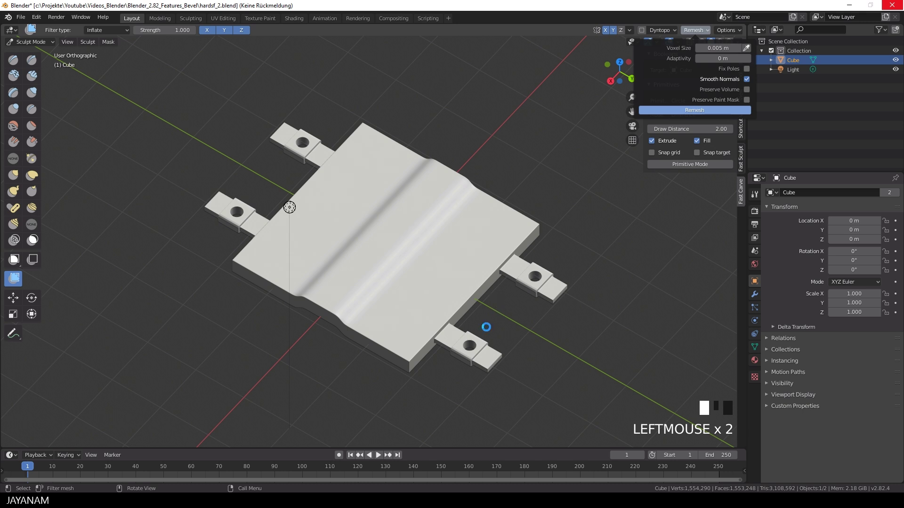
middle_drag(465, 291, 423, 302)
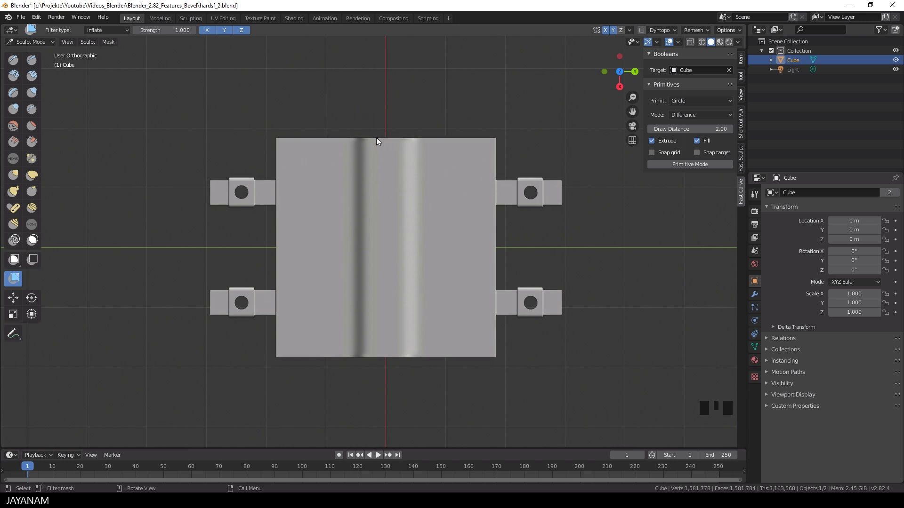
- Draw a rectangle carve cutter and center it over the ridge
key(ctrl+shift+p)
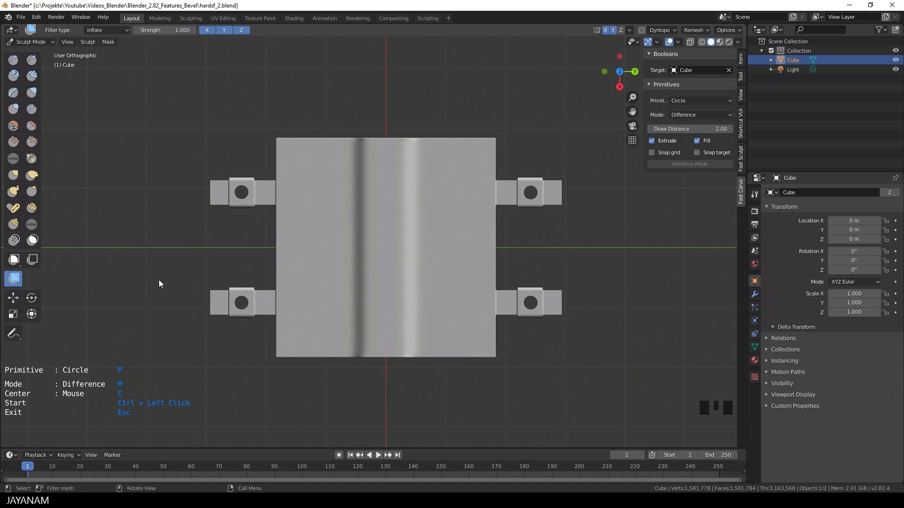
key(p)
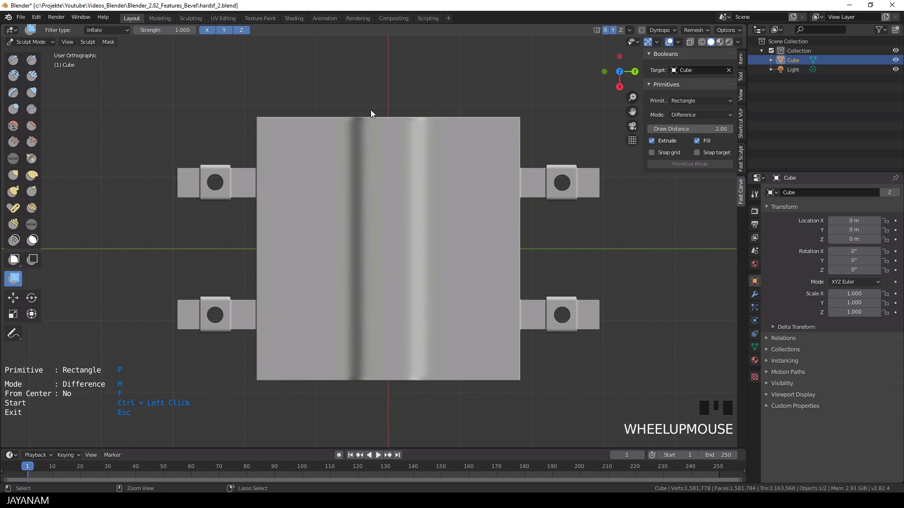
ctrl+click(372, 117)
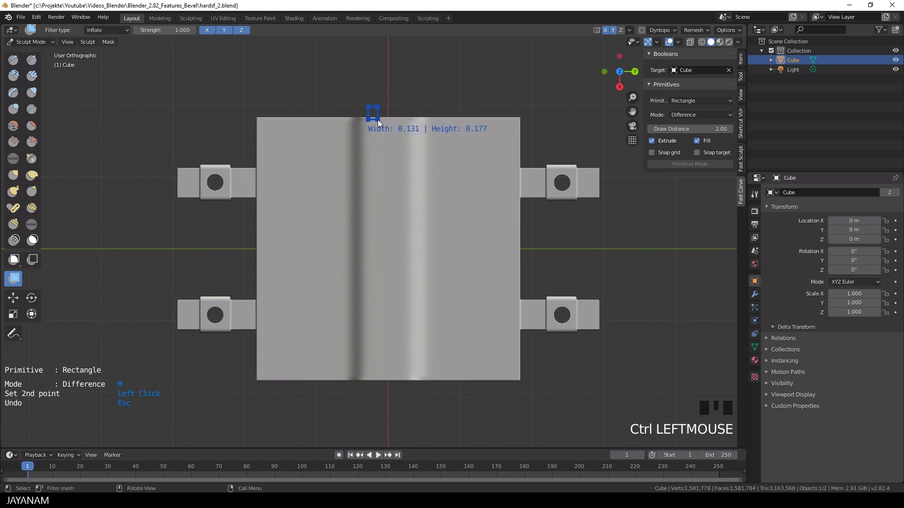
click(402, 120)
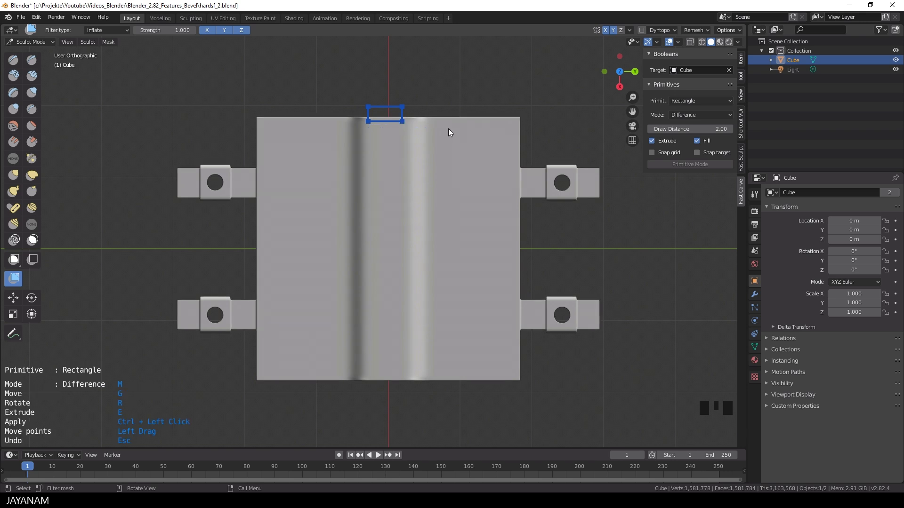
key(g)
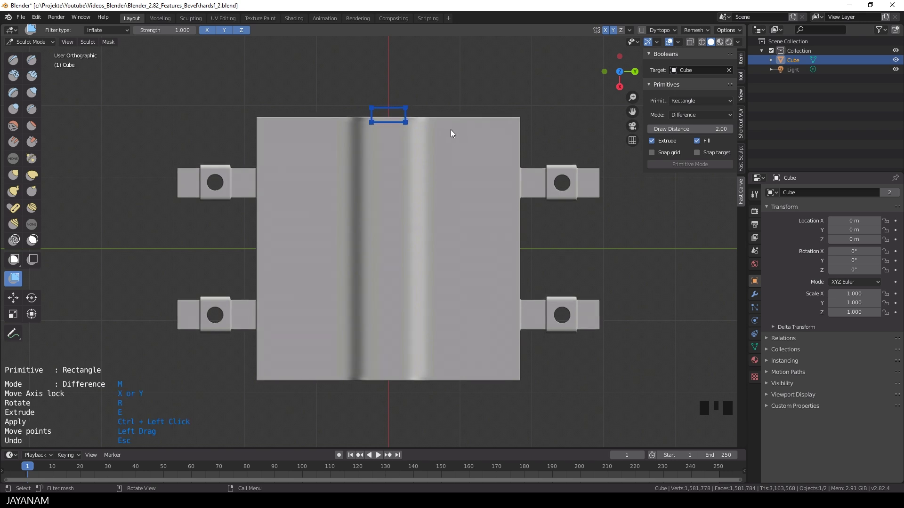
click(452, 131)
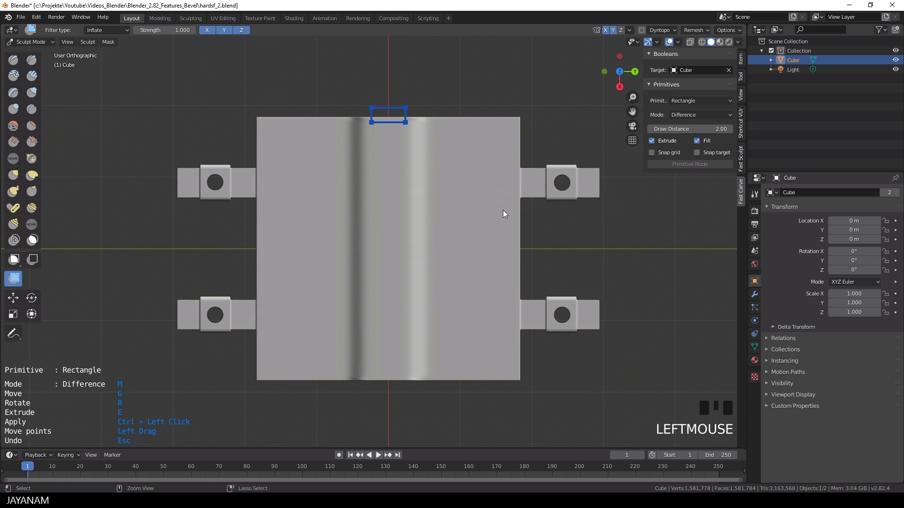
- Move the rectangle to the ridge's lower end and cut the notch there
ctrl+click(482, 222)
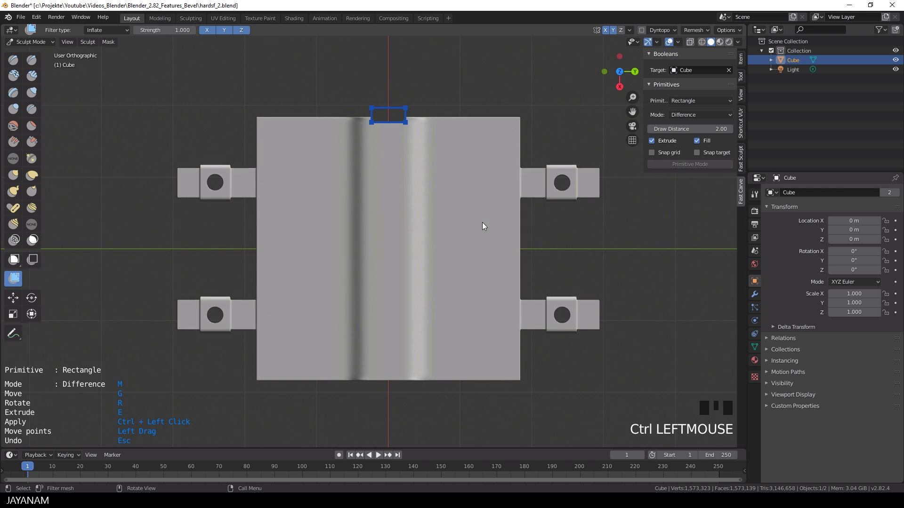
key(g)
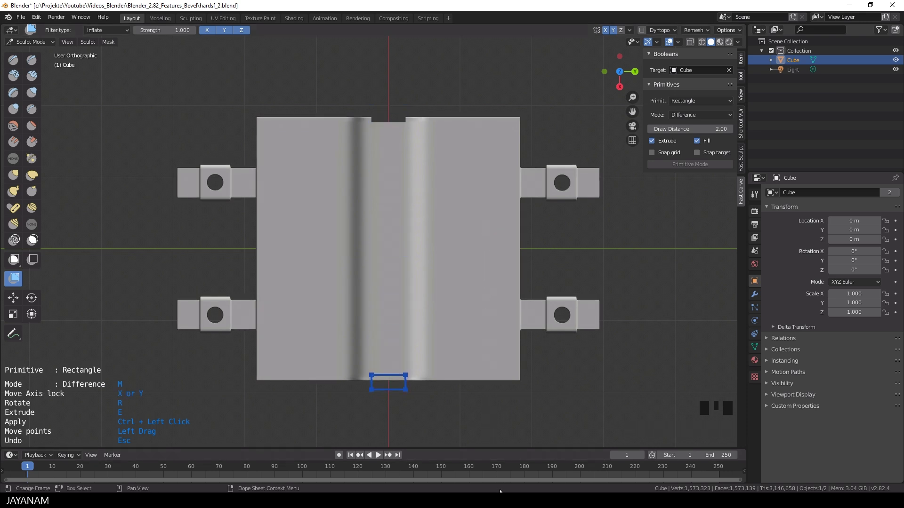
click(467, 397)
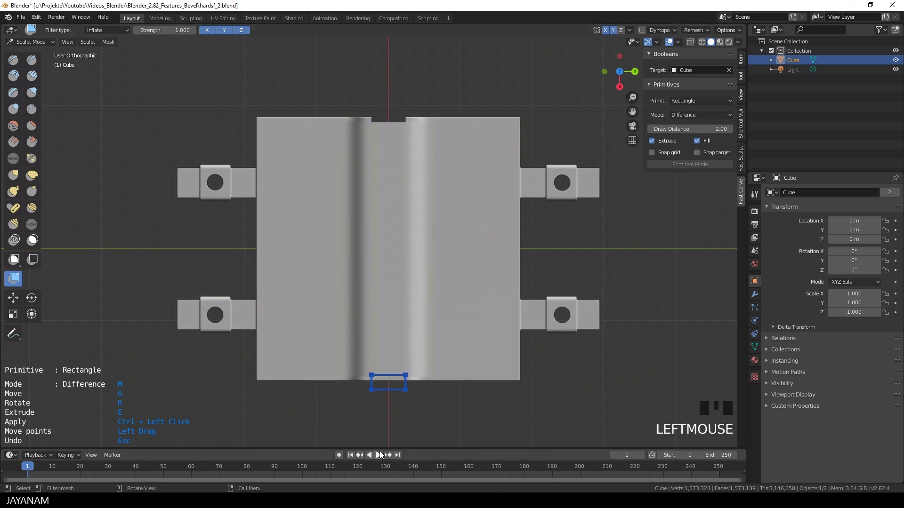
ctrl+click(489, 409)
scroll(484, 405, down, 2)
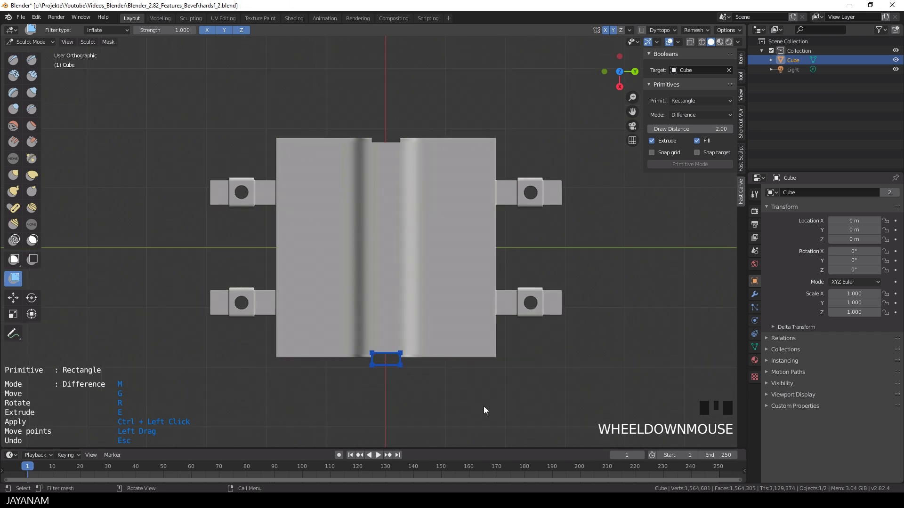
- Cancel the leftover carve rectangle and line up a side view of the ridge
middle_drag(484, 405, 470, 248)
scroll(465, 332, up, 2)
key(Escape)
scroll(457, 344, up, 1)
scroll(470, 248, up, 1)
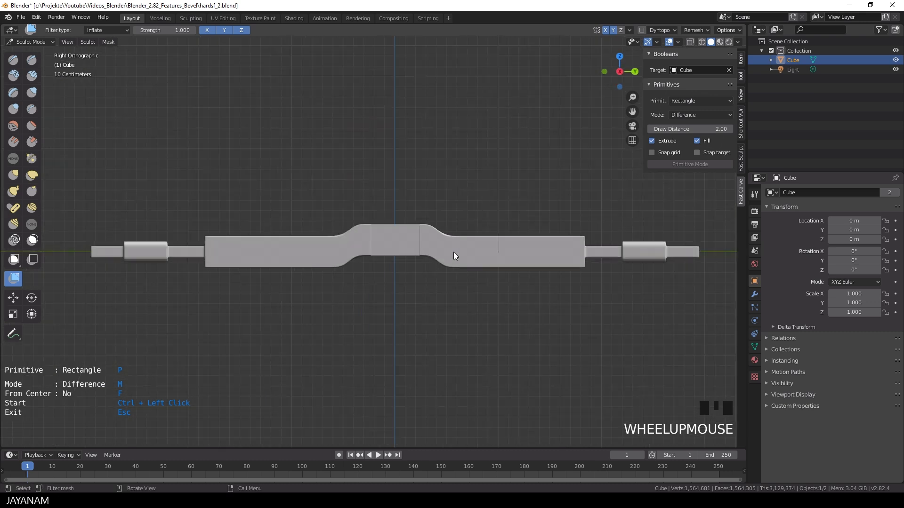
- Carve a narrow rectangular groove along the ridge crest
key(ctrl)
ctrl+click(383, 210)
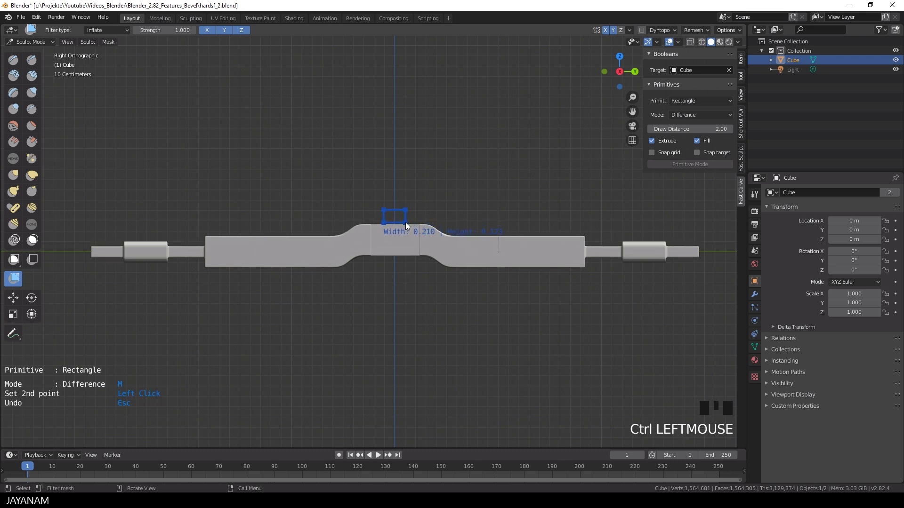
scroll(406, 222, up, 4)
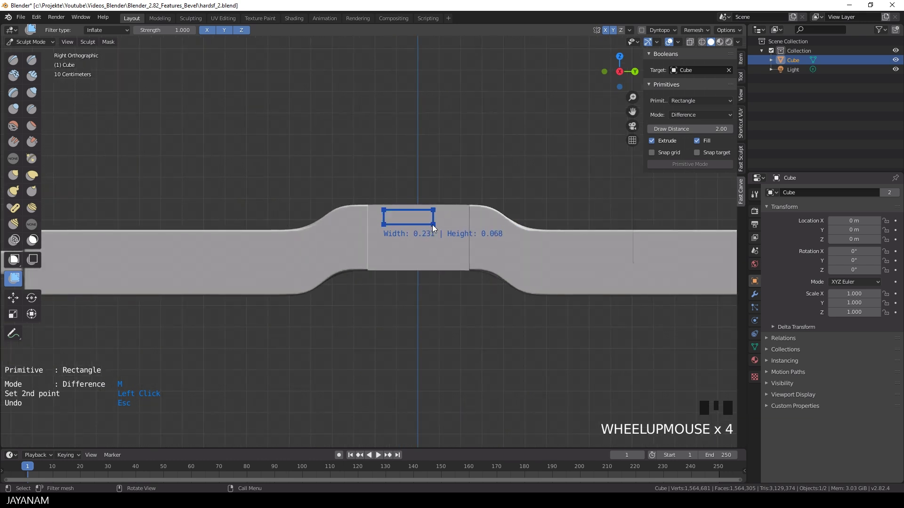
click(417, 229)
drag(419, 225, 434, 208)
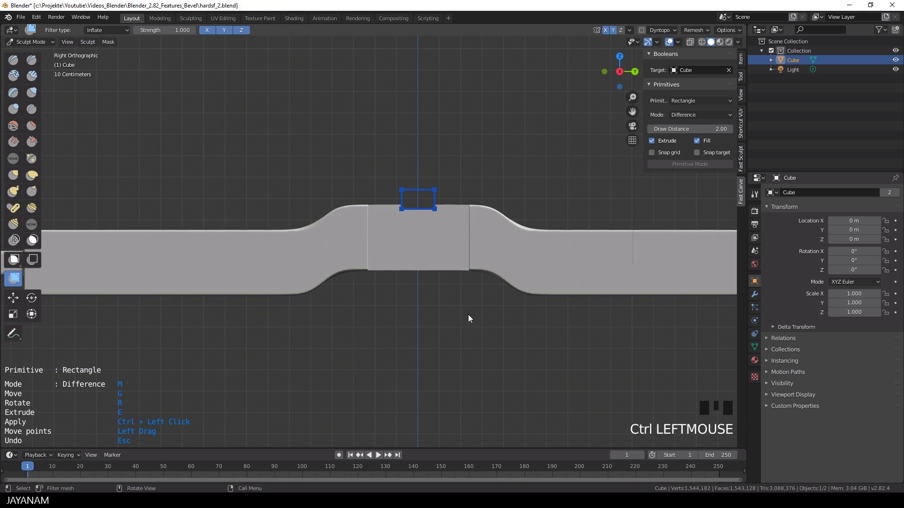
scroll(480, 294, down, 2)
middle_drag(486, 282, 445, 359)
scroll(441, 346, down, 6)
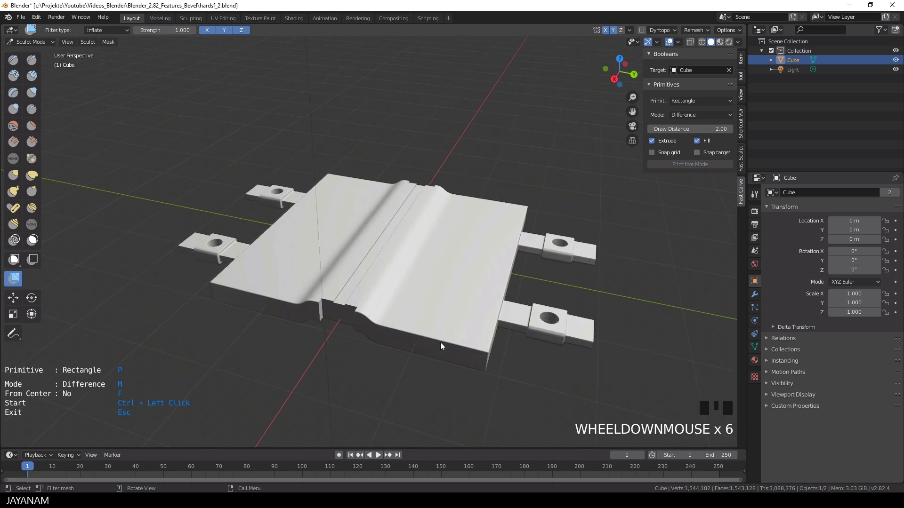
- Remesh the notched plate at 0.005 m voxel size
click(702, 29)
click(690, 111)
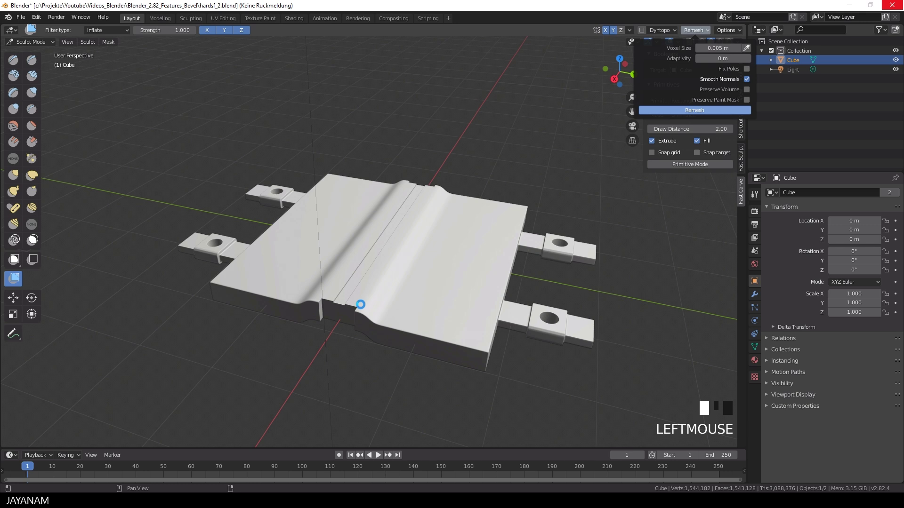
middle_drag(353, 309, 503, 278)
- Hide the sidebar and overlays and view the plate top-down in orthographic
key(n)
click(668, 42)
middle_drag(643, 177, 411, 308)
key(KP_5)
- Show overlays again and box-mask thin bands along the plate's top and bottom edges
click(669, 42)
scroll(485, 268, up, 4)
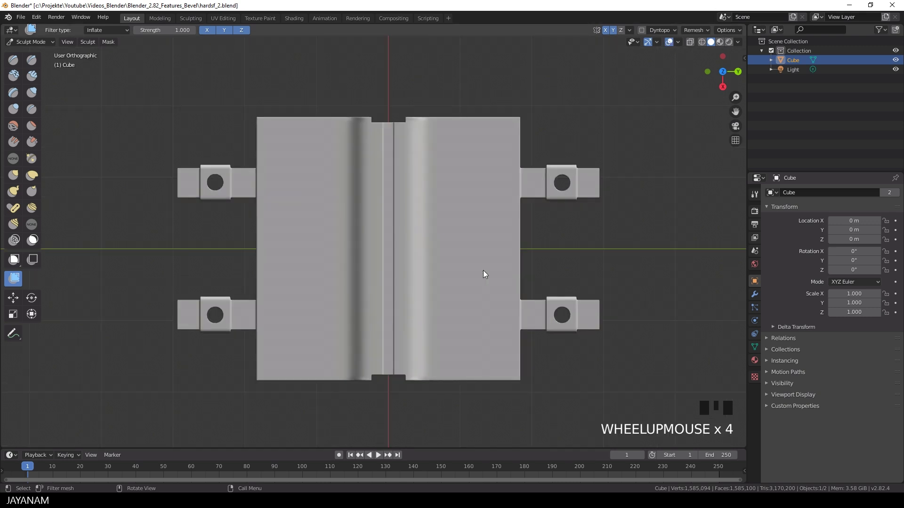
key(b)
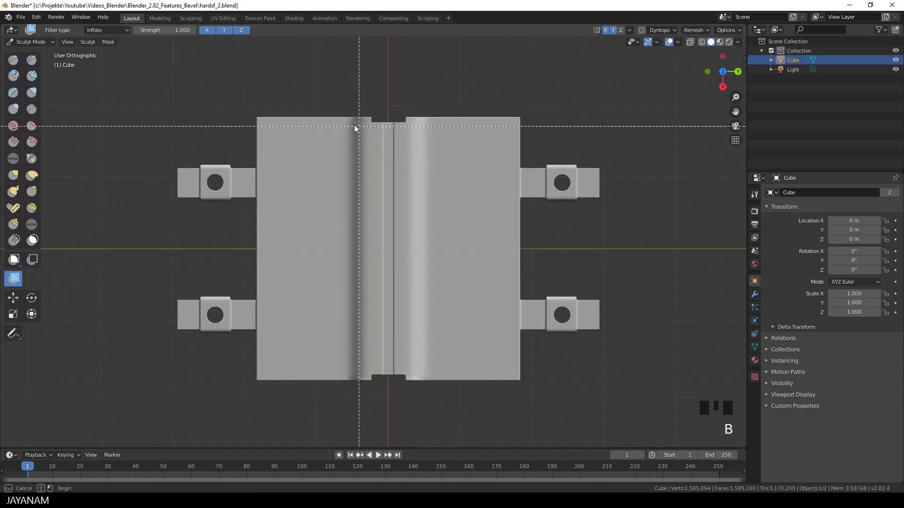
drag(249, 129, 538, 132)
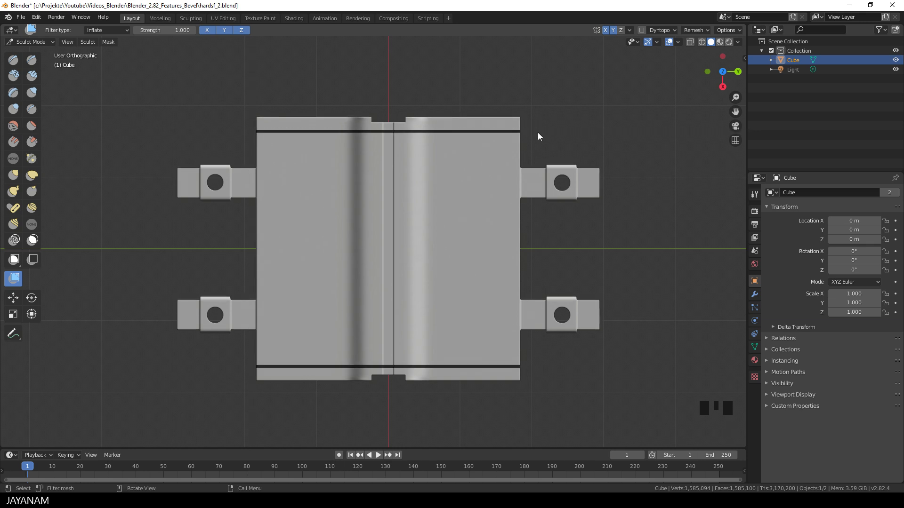
scroll(521, 239, down, 2)
middle_drag(521, 239, 465, 174)
scroll(502, 210, up, 2)
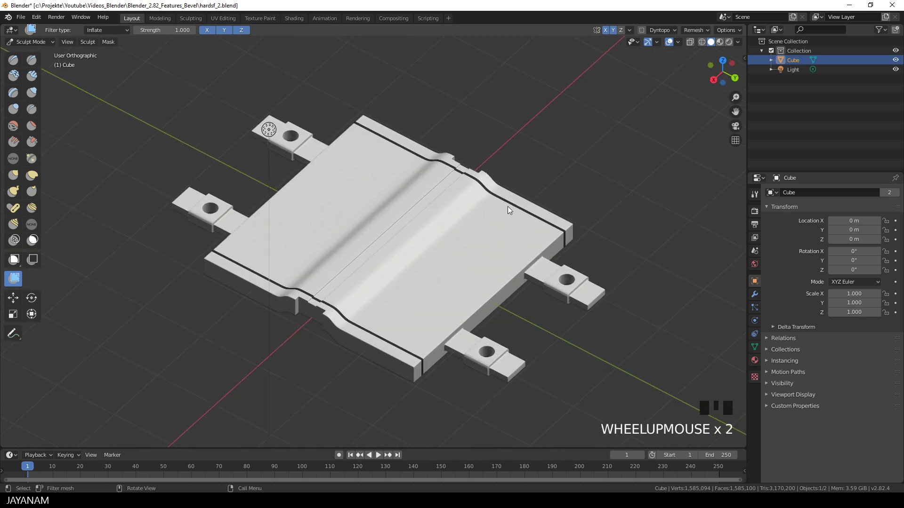
- Invert the mask, sink the edge bands into grooves with negative Inflate, and clear the mask
key(ctrl+i)
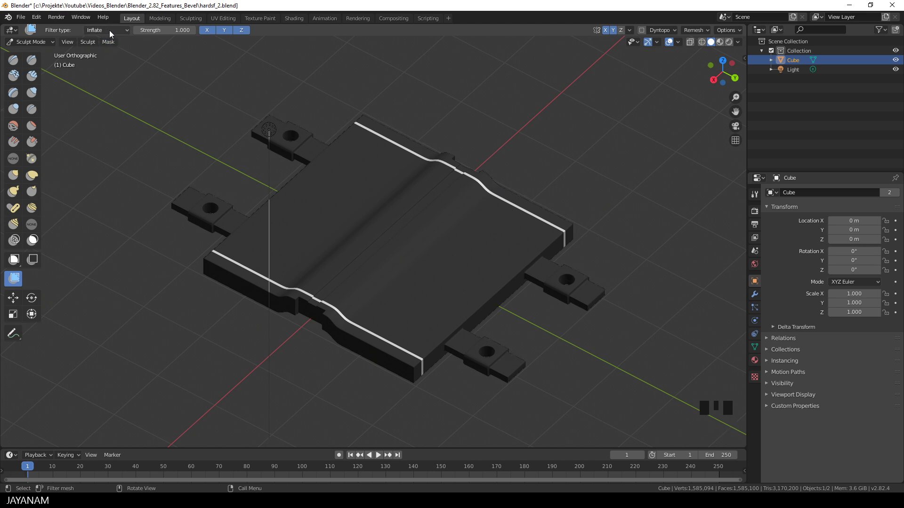
scroll(339, 383, up, 2)
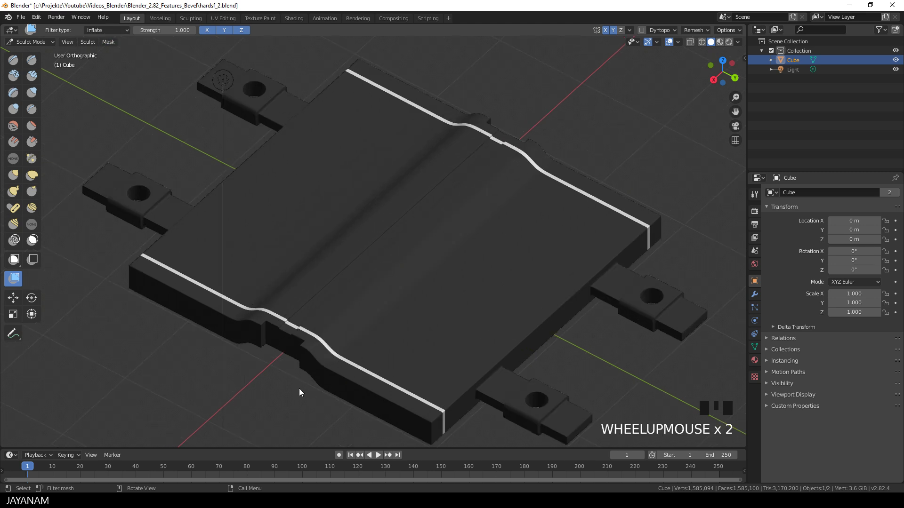
drag(300, 388, 293, 389)
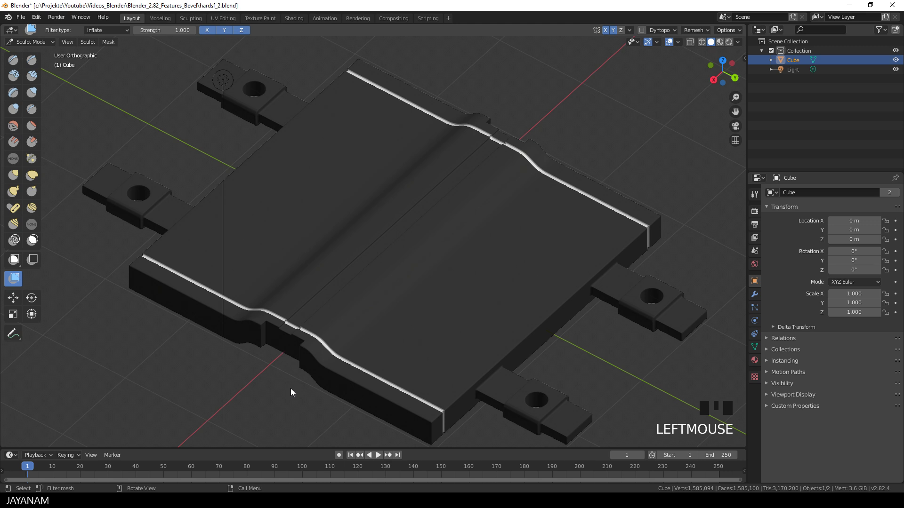
scroll(292, 388, down, 2)
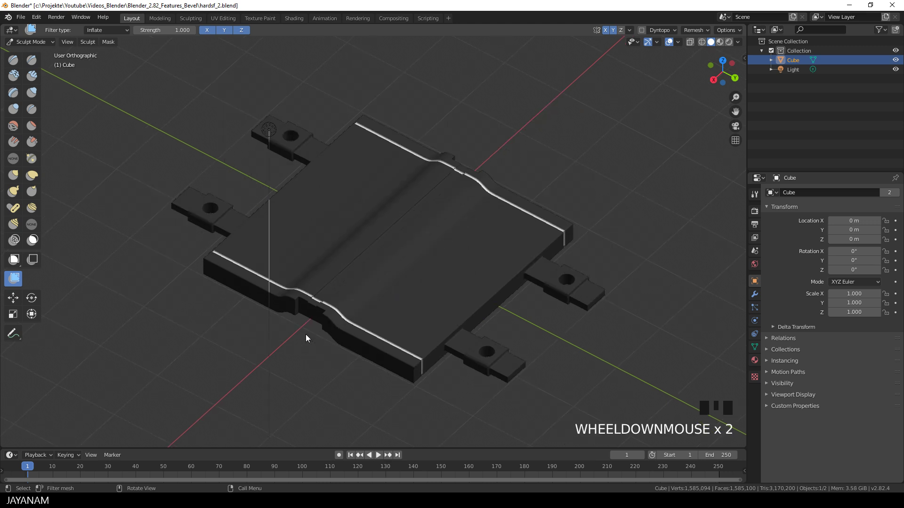
middle_drag(254, 304, 344, 300)
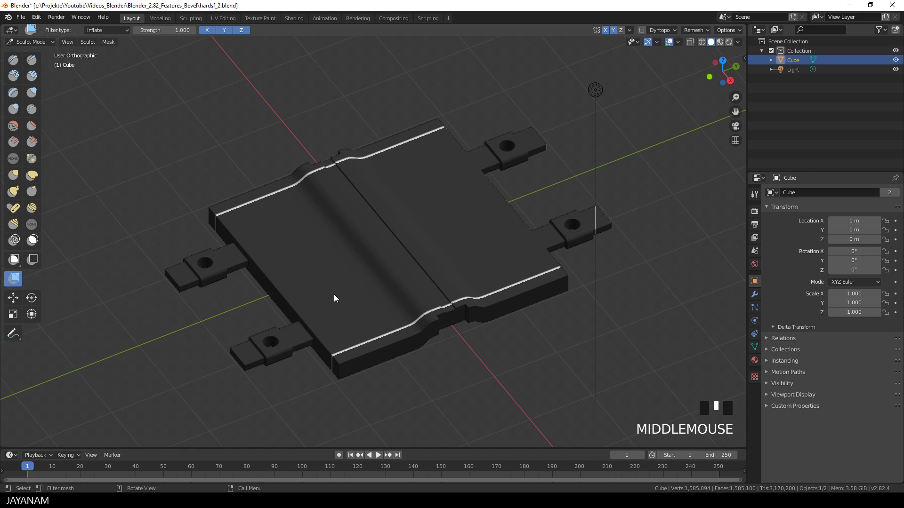
key(alt+m)
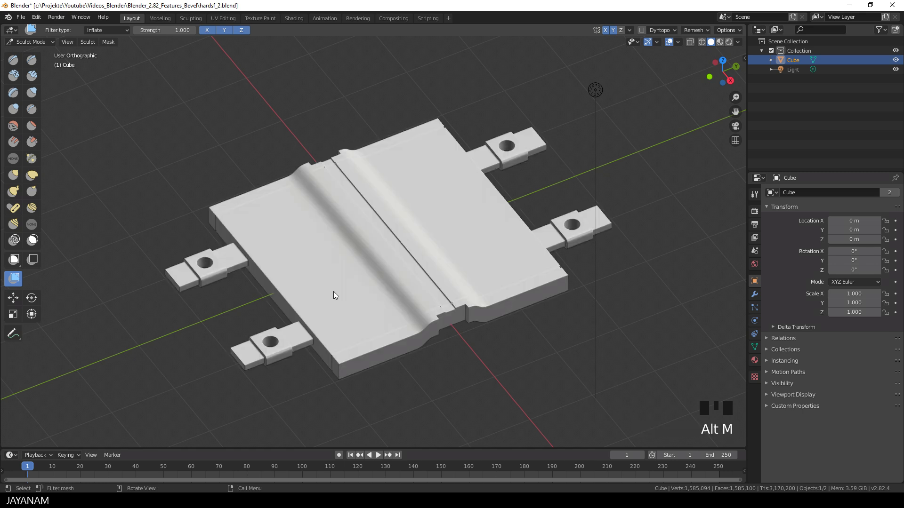
- Remesh the grooved plate into one high-density mesh
click(694, 30)
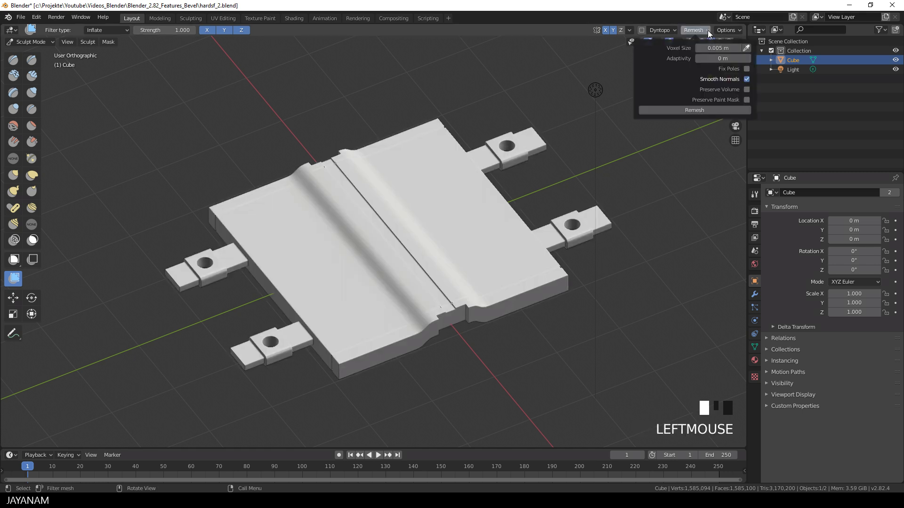
click(704, 110)
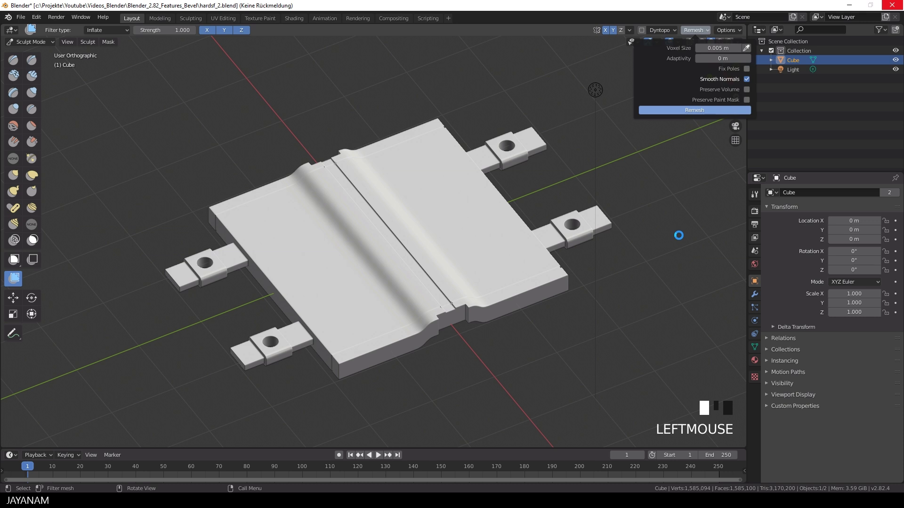
mouse_move(678, 236)
middle_down()
mouse_move(611, 268)
mouse_move(520, 265)
middle_up()
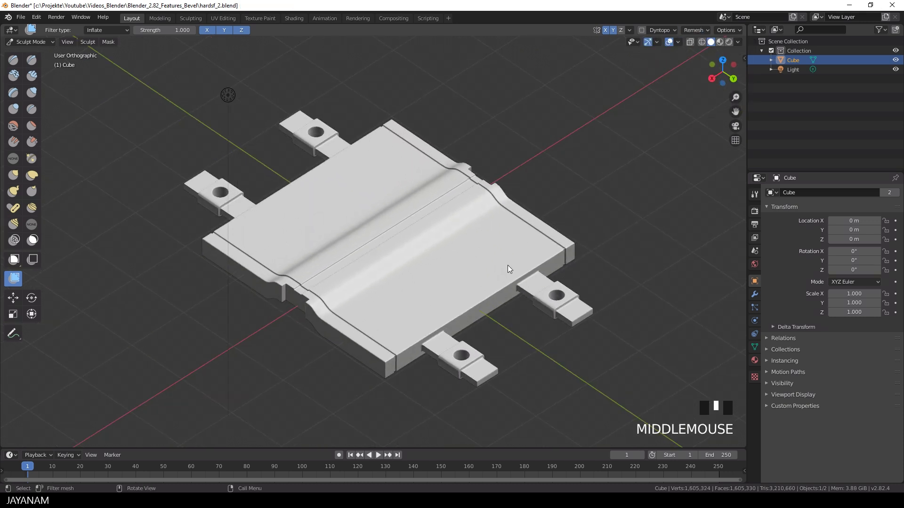
- Inspect the plate from several angles and hide the viewport grid and axes
scroll(507, 268, up, 2)
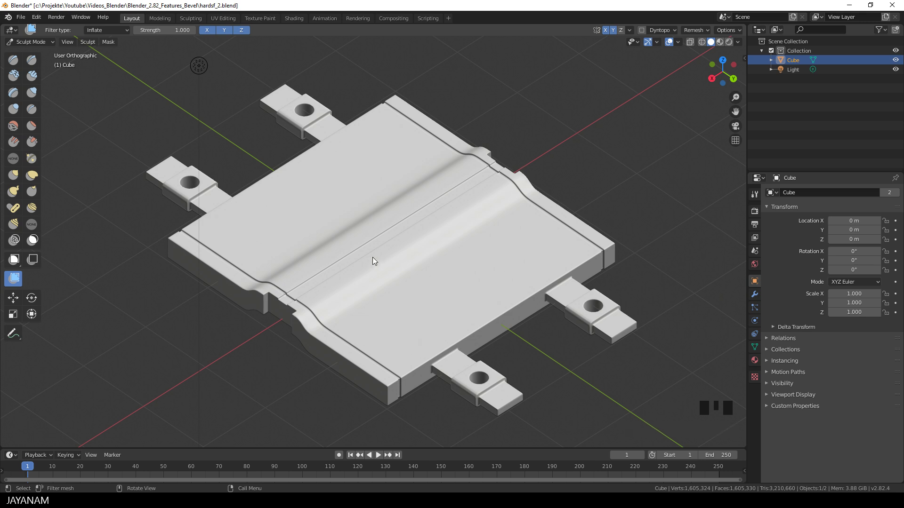
middle_drag(373, 261, 472, 275)
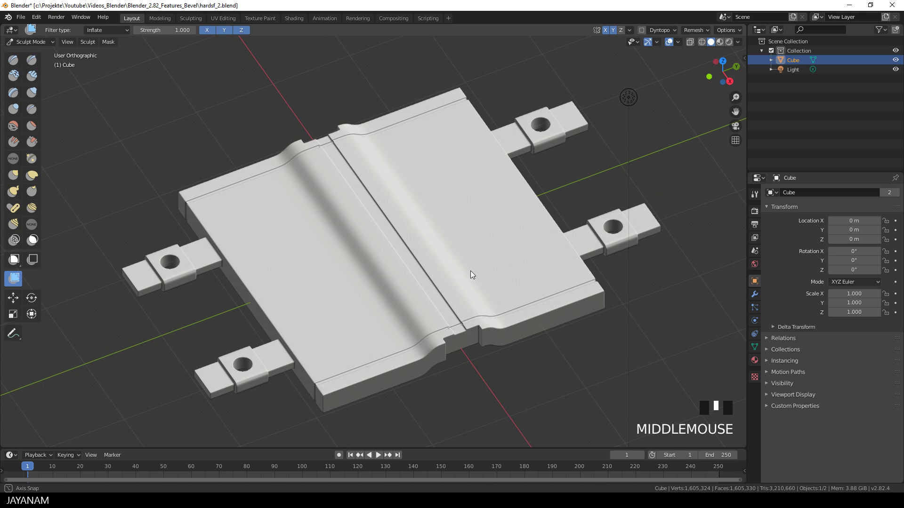
scroll(470, 270, down, 3)
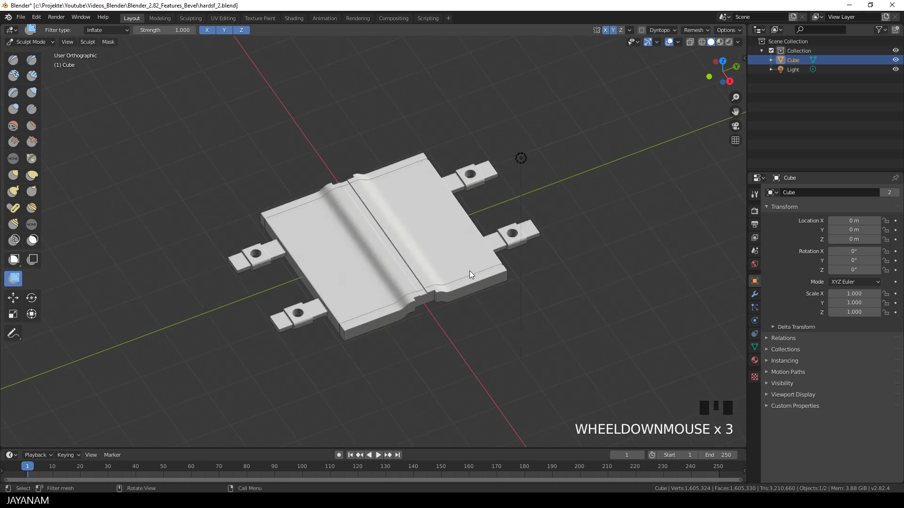
middle_drag(480, 264, 514, 264)
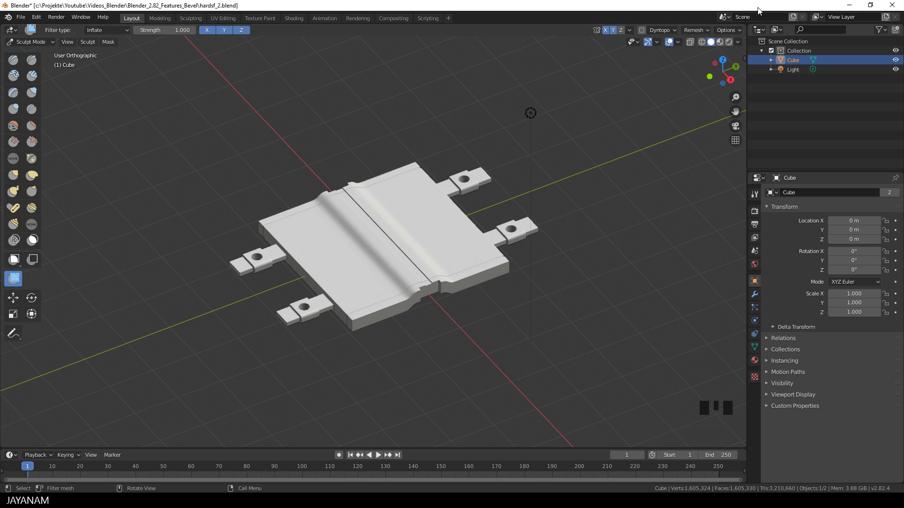
click(671, 41)
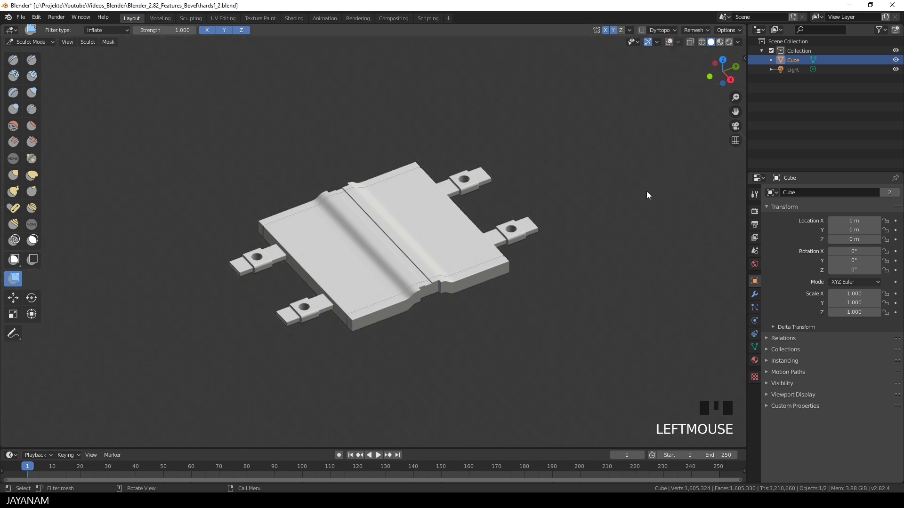